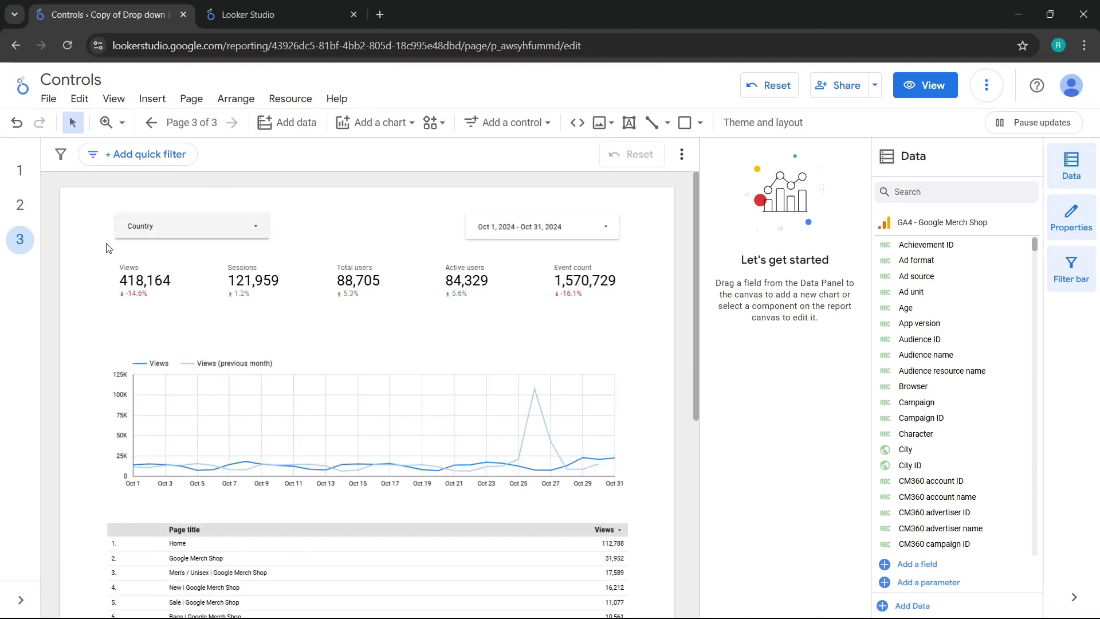
# Delete the Country drop-down control above the Views scorecard on page 3.
pyautogui.moveTo(90, 210); pyautogui.dragTo(272, 240)
pyautogui.press('Delete')
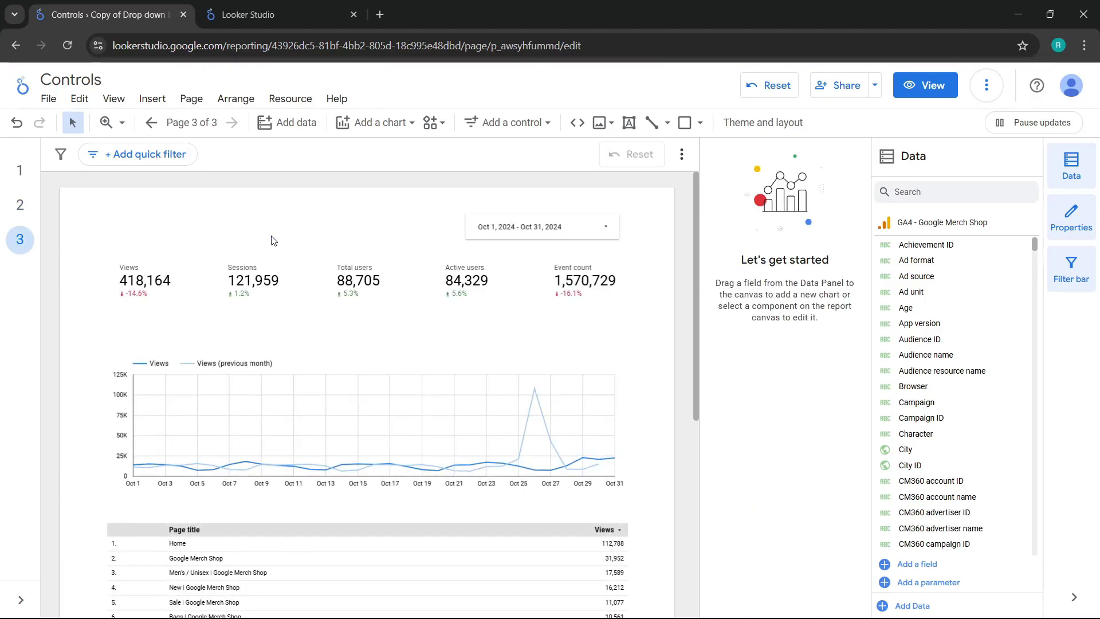
# Rename the report page Copy of Drop down list as Input box, then return to the canvas.
pyautogui.click(199, 133)
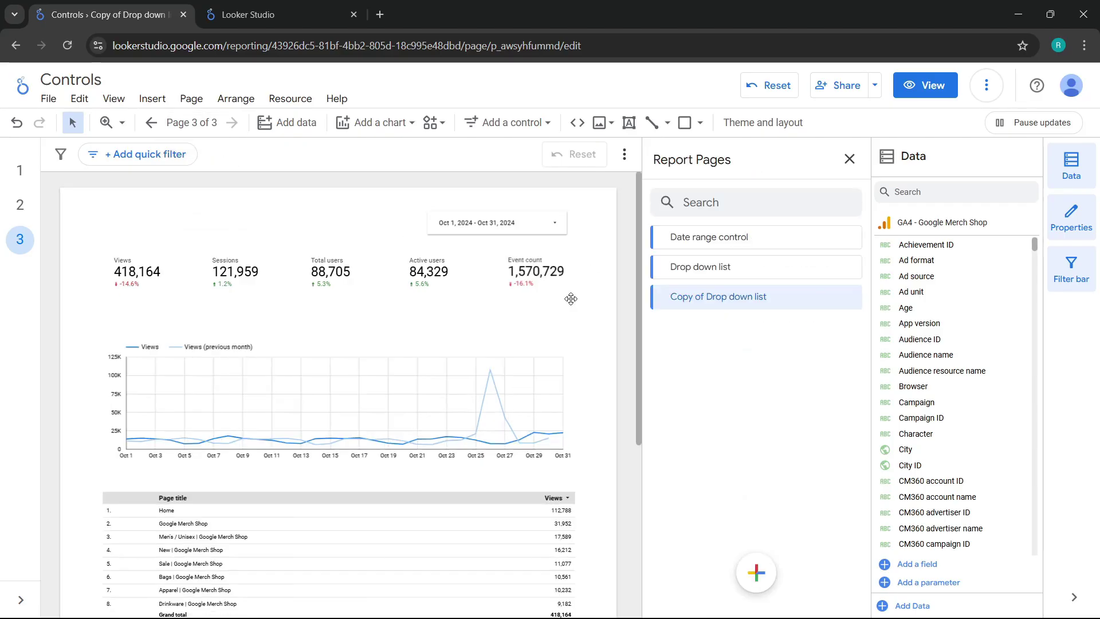
pyautogui.moveTo(810, 293)
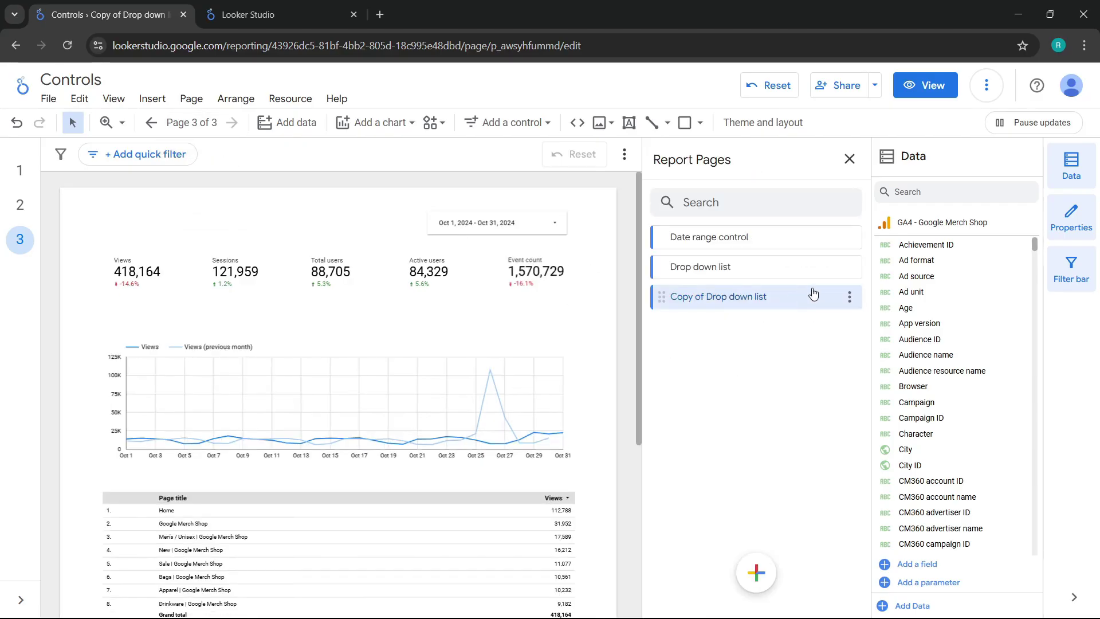
pyautogui.click(853, 301)
pyautogui.click(878, 314)
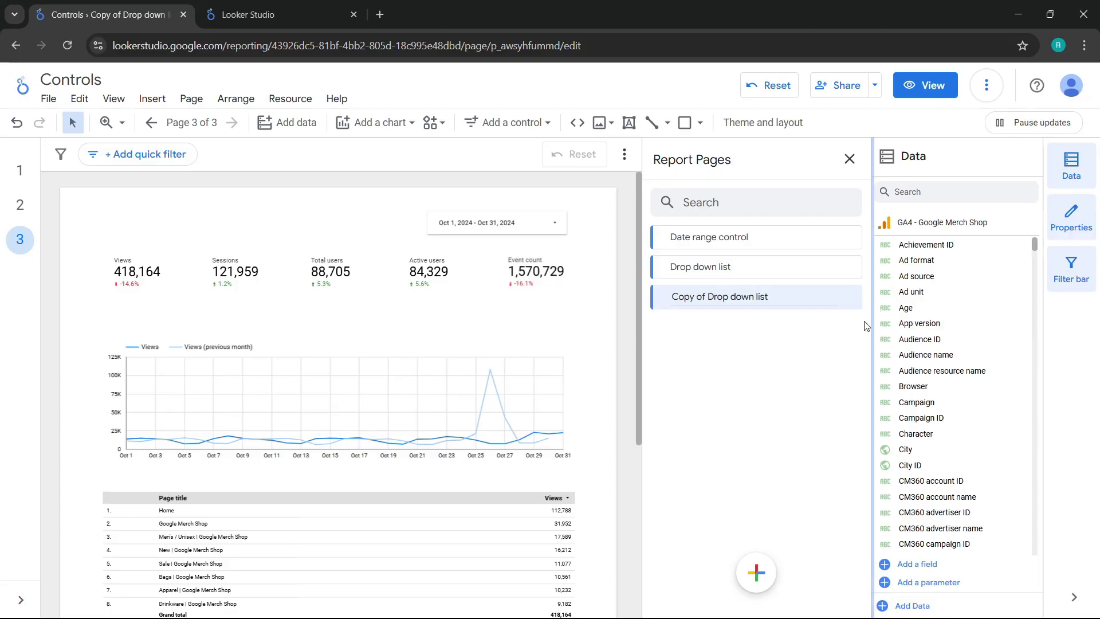
pyautogui.moveTo(708, 277)
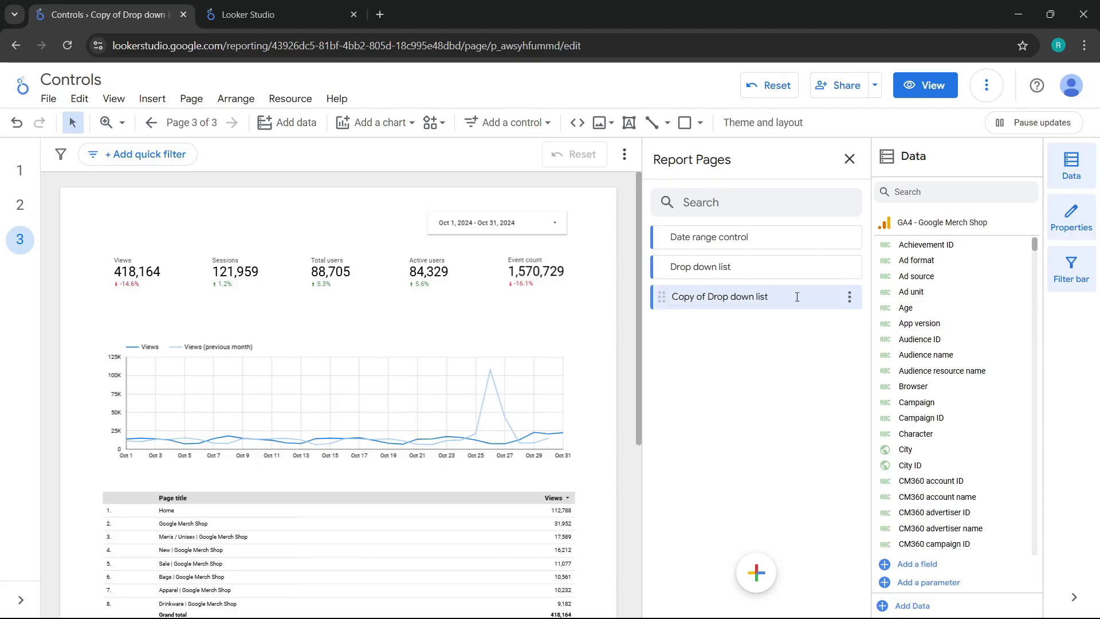
pyautogui.moveTo(799, 296); pyautogui.dragTo(670, 296)
pyautogui.write('Inp')
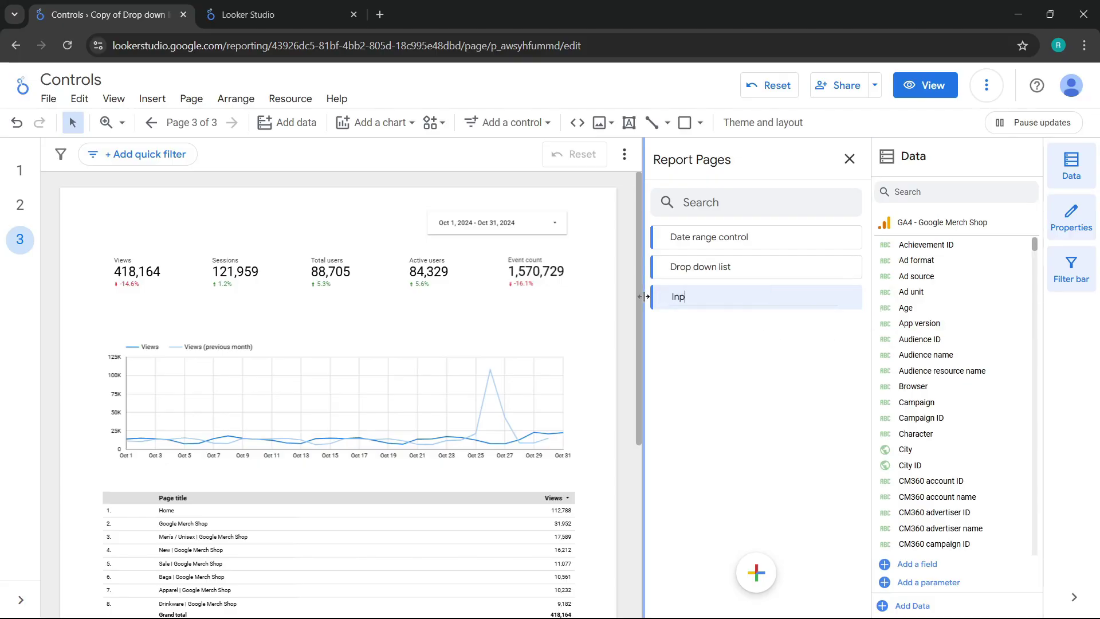
pyautogui.write('ut box')
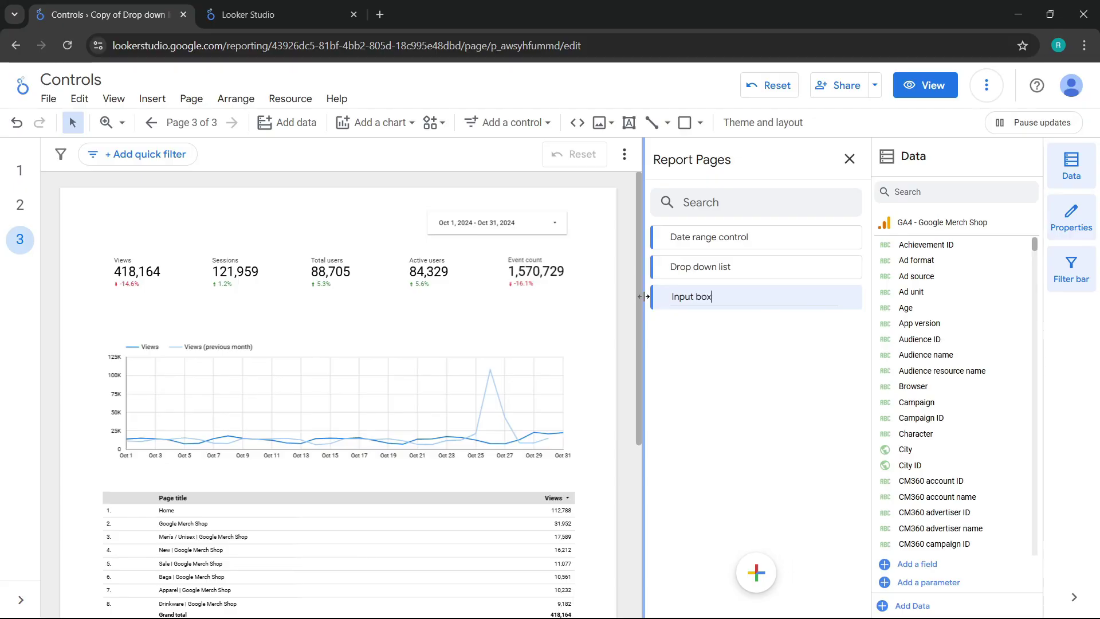
pyautogui.press('Return')
pyautogui.click(182, 221)
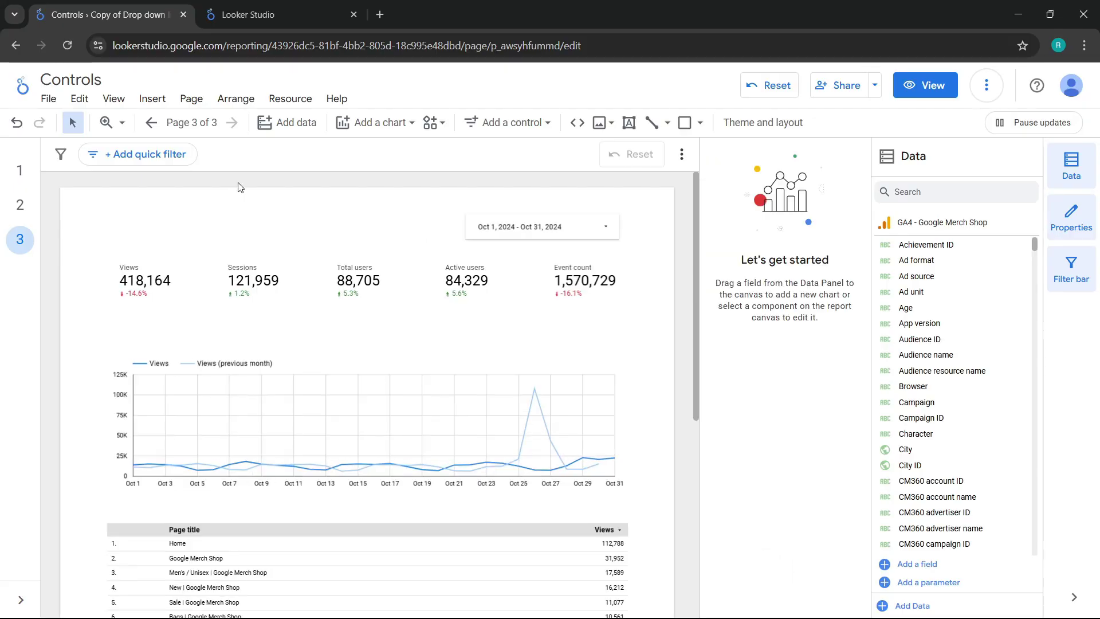
# Add an input box control just above the Views scorecard, in line with the date range control.
pyautogui.click(521, 126)
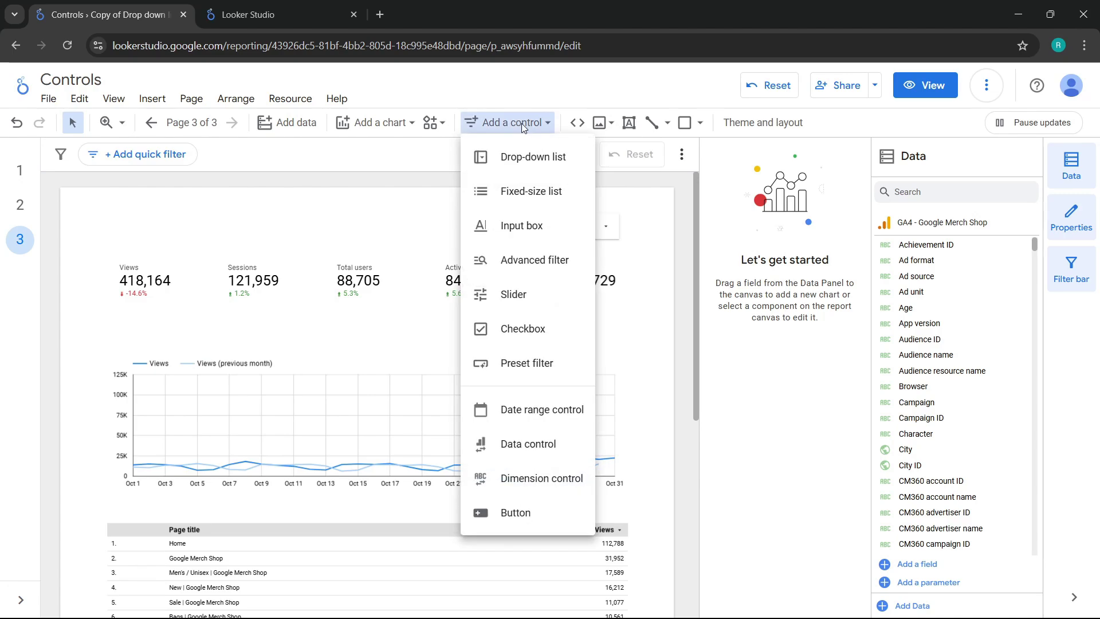
pyautogui.click(524, 224)
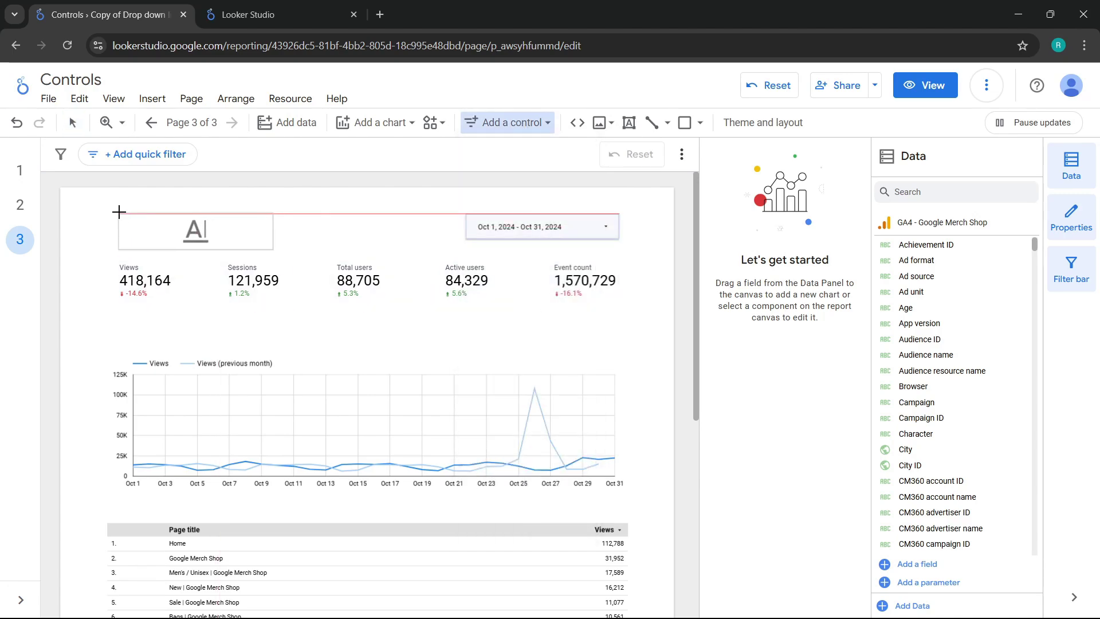
pyautogui.click(113, 209)
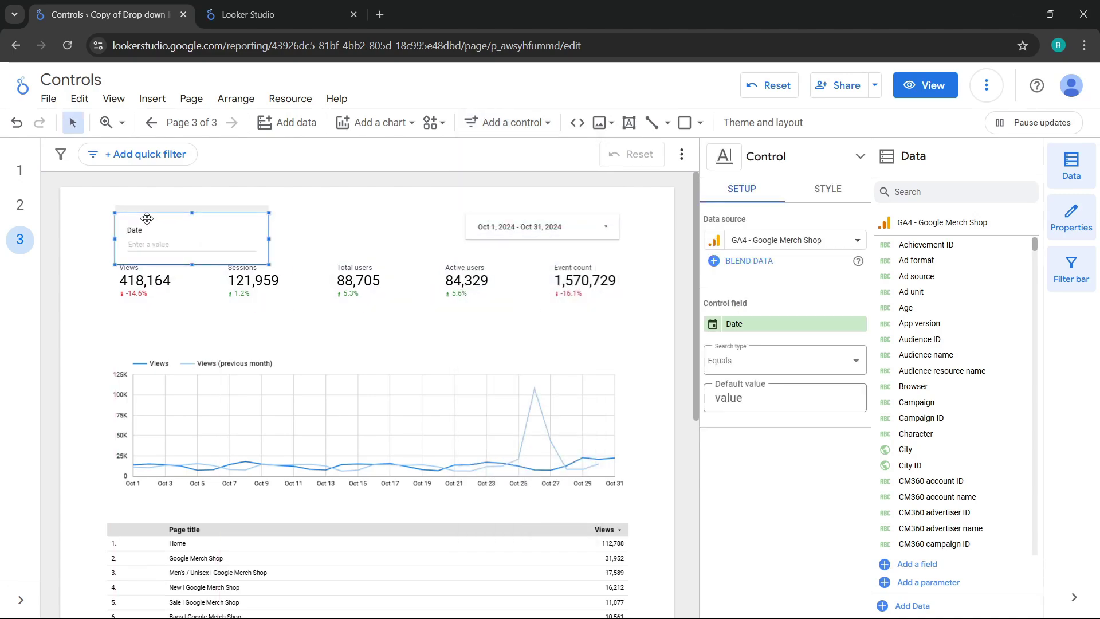
pyautogui.moveTo(147, 218); pyautogui.dragTo(149, 214)
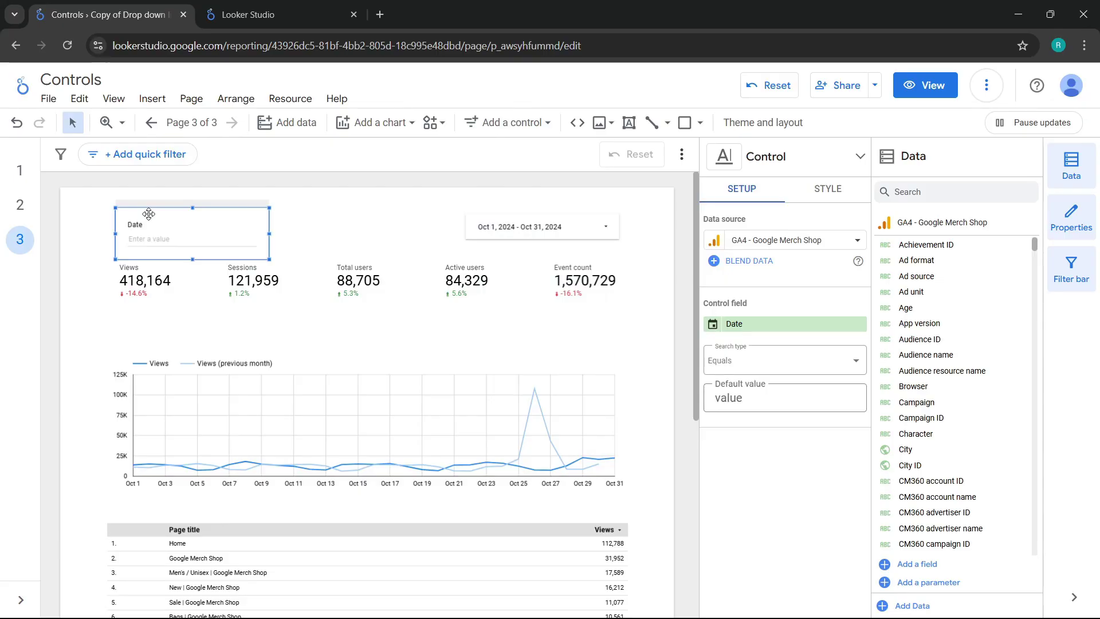
pyautogui.click(150, 239)
# Set the input box's control field to Country.
pyautogui.click(765, 324)
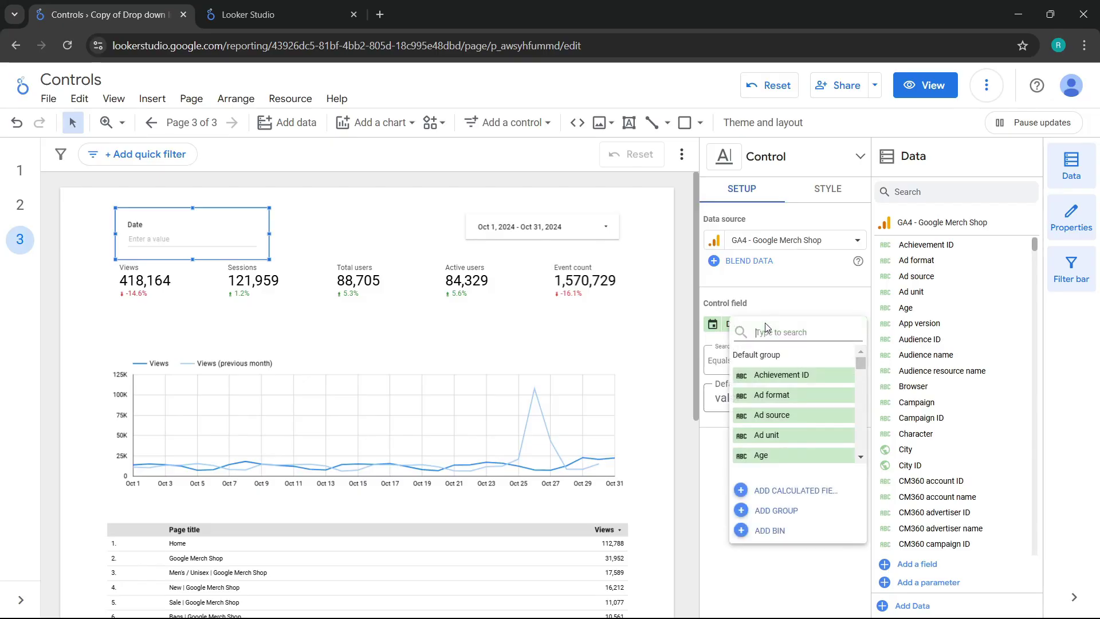
pyautogui.write('country')
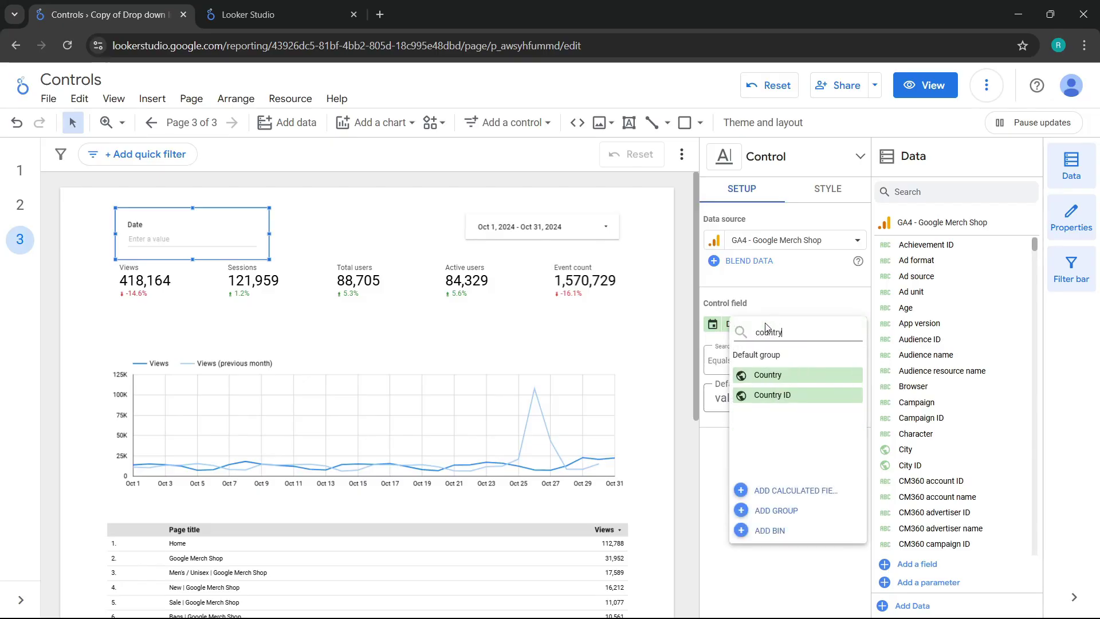
pyautogui.click(767, 374)
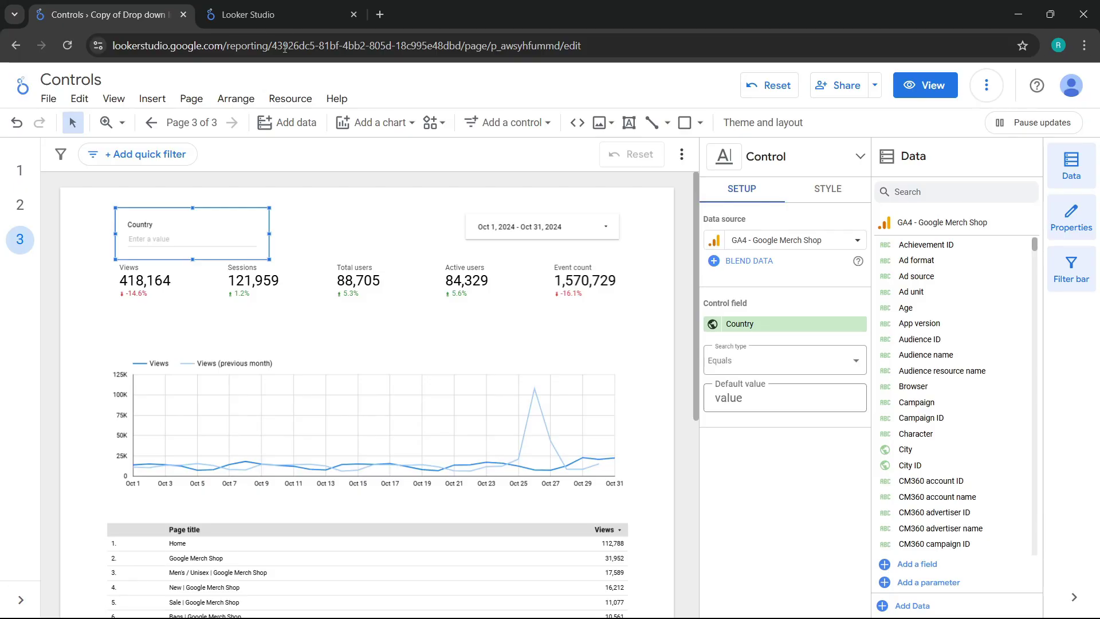
# Try filtering the report by entering canada in the Country input box, and check the charts down the page.
pyautogui.click(149, 238)
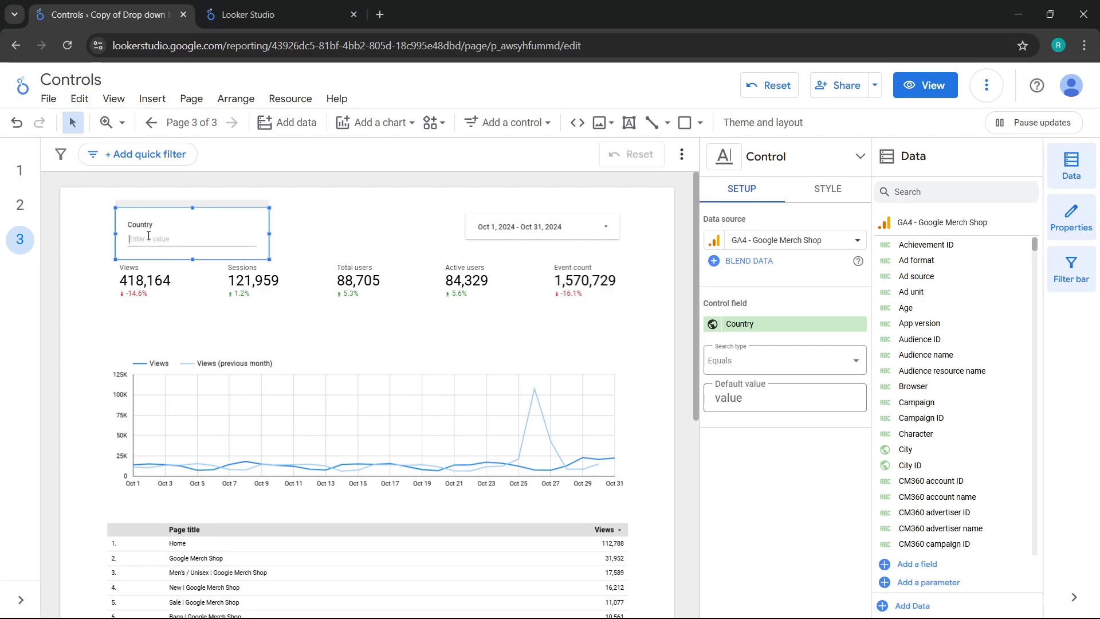
pyautogui.write('canada')
pyautogui.press('Return')
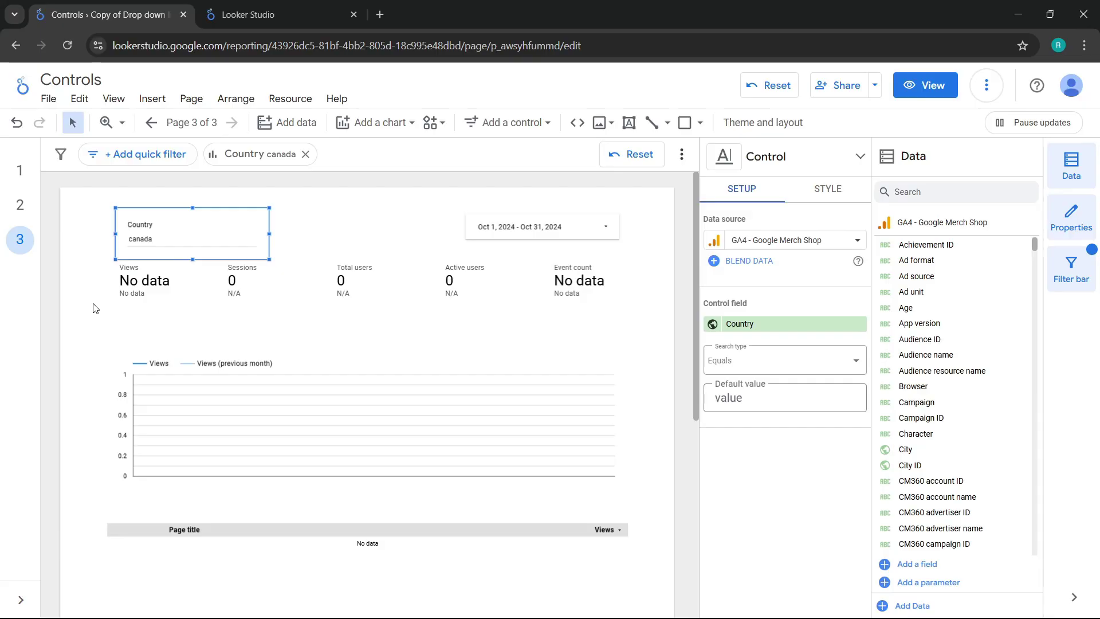
pyautogui.scroll(-6, 104, 318)
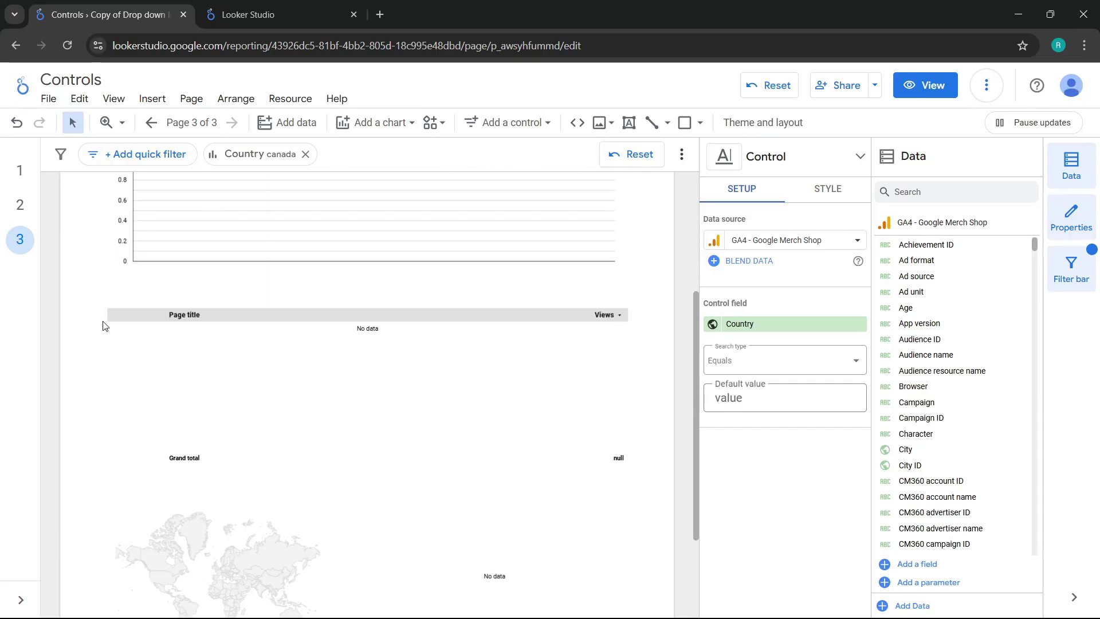
pyautogui.scroll(6, 103, 326)
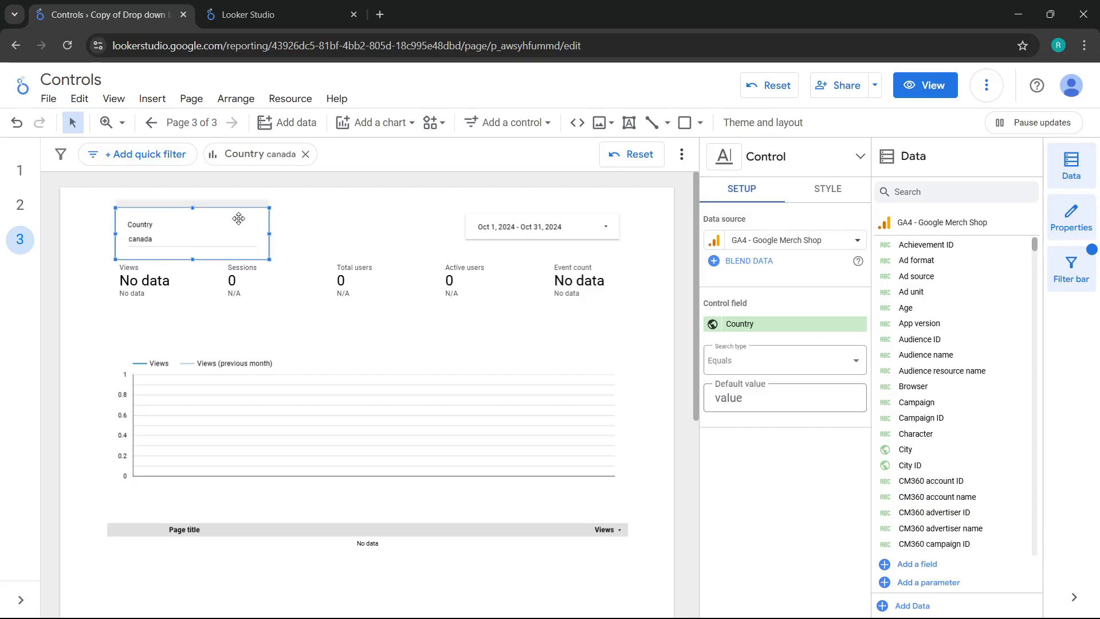
# Change the Country input box value to Canada and review the filtered charts, table and map.
pyautogui.click(739, 360)
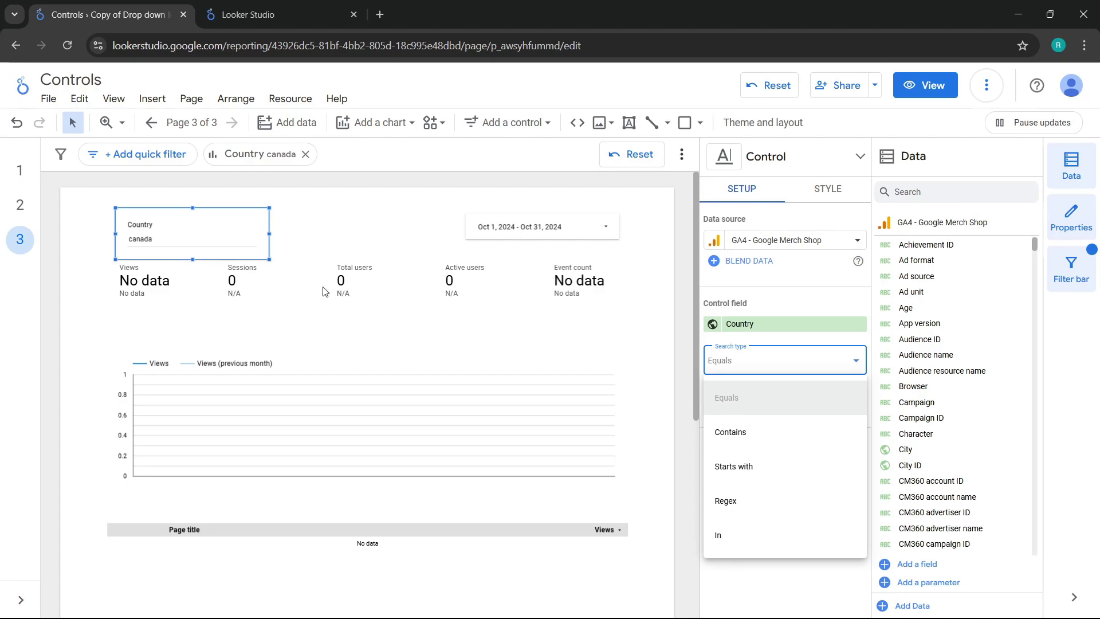
pyautogui.click(164, 236)
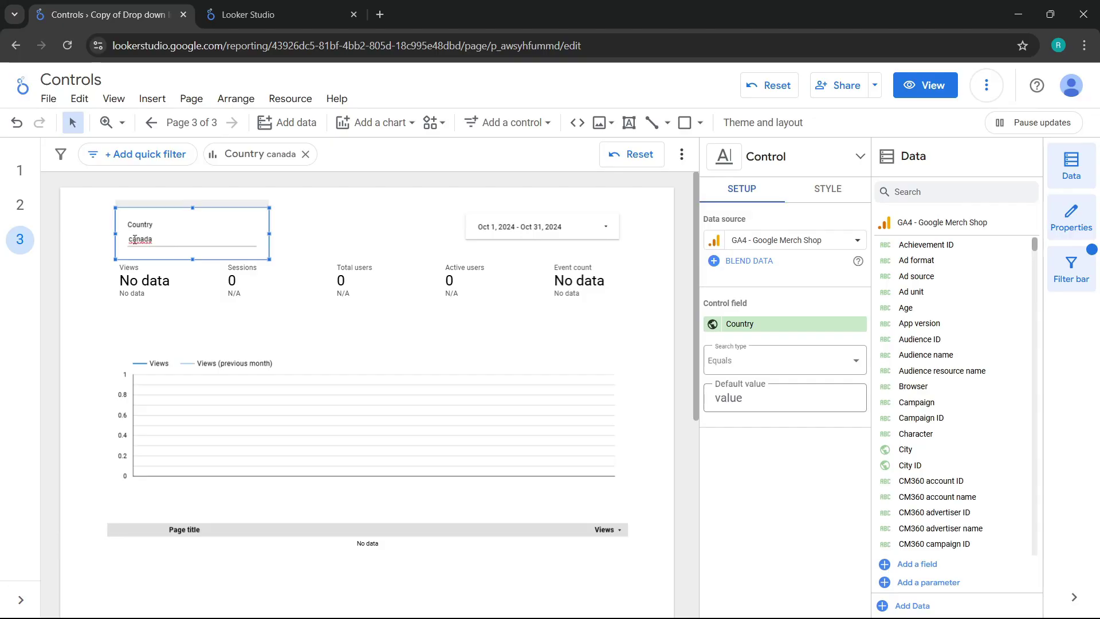
pyautogui.hotkey('ctrl', 'BackSpace')
pyautogui.write('Canada')
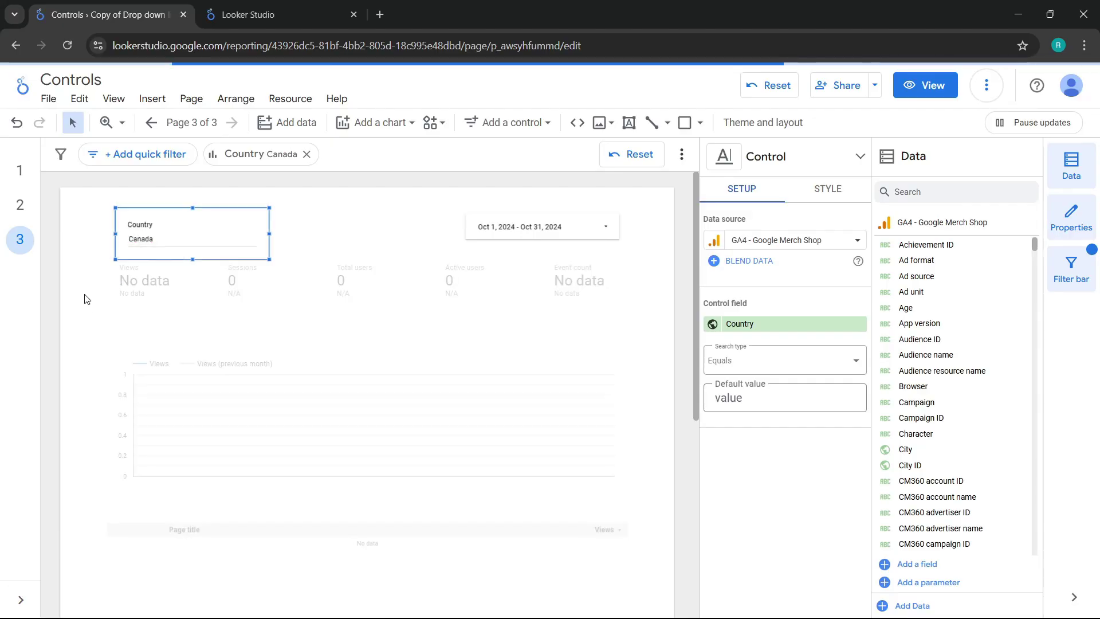
pyautogui.click(80, 277)
pyautogui.scroll(-5, 86, 286)
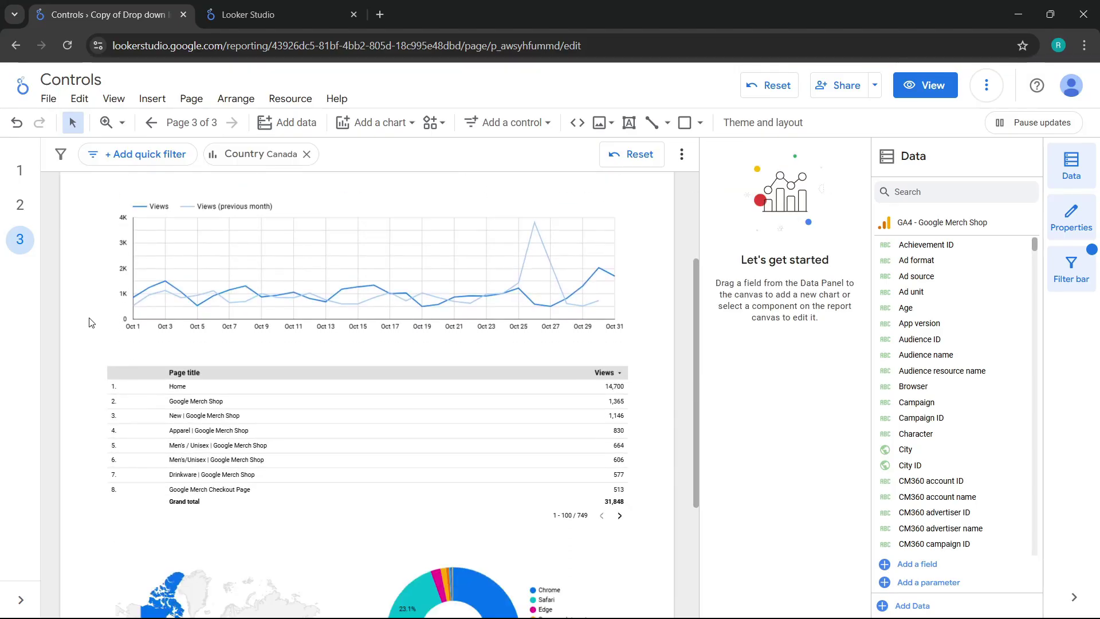
pyautogui.scroll(-2, 88, 322)
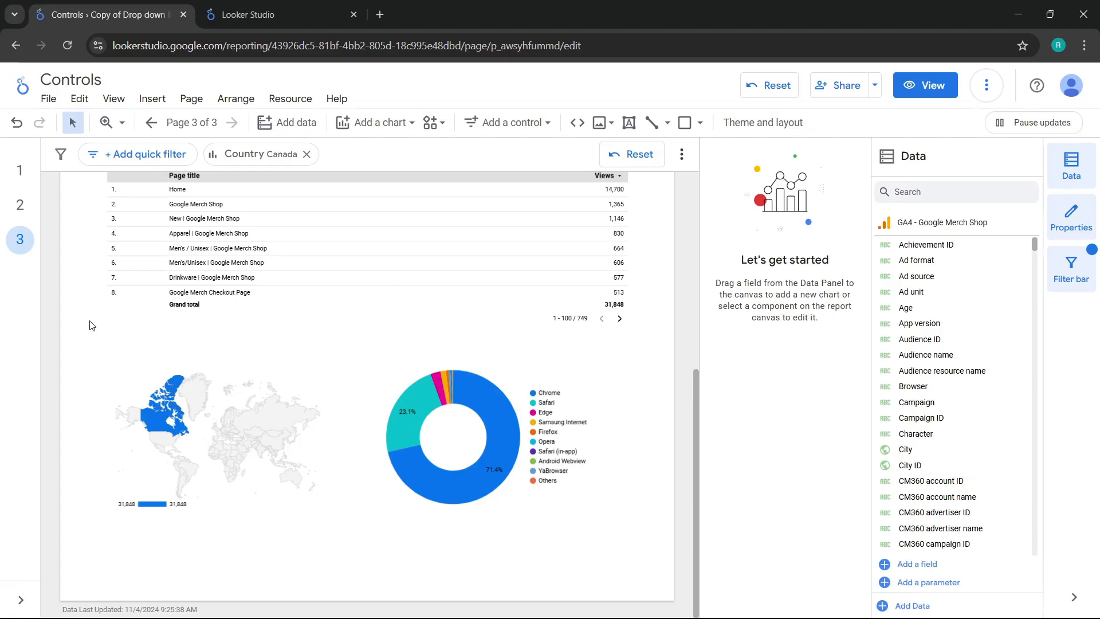
pyautogui.scroll(10, 90, 326)
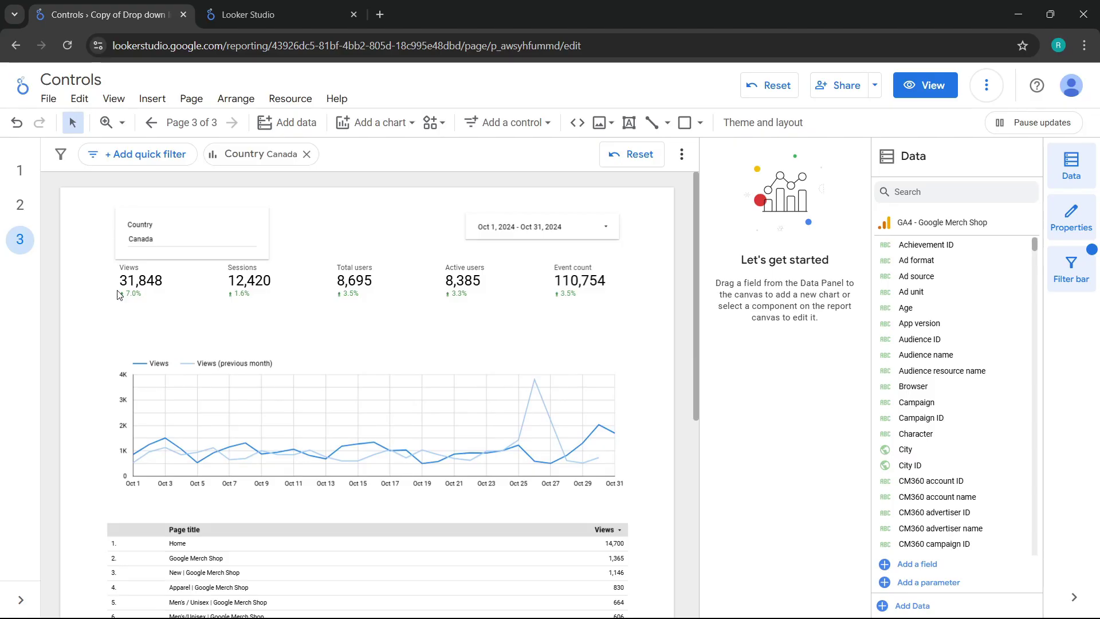
# Set the Country input box's search type to Starts with.
pyautogui.click(186, 213)
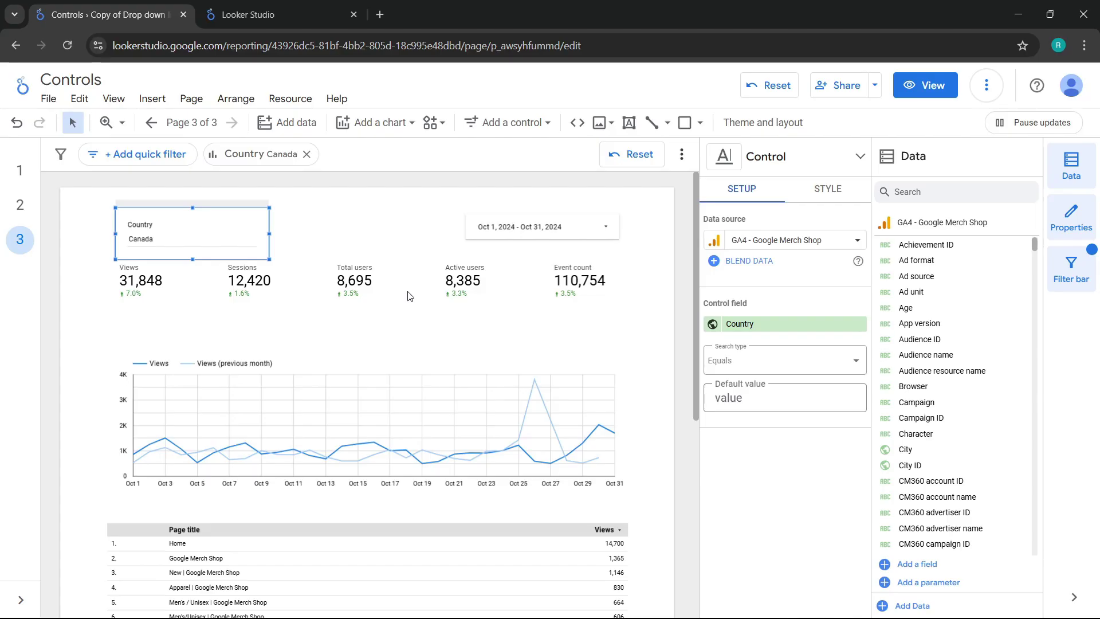
pyautogui.click(751, 363)
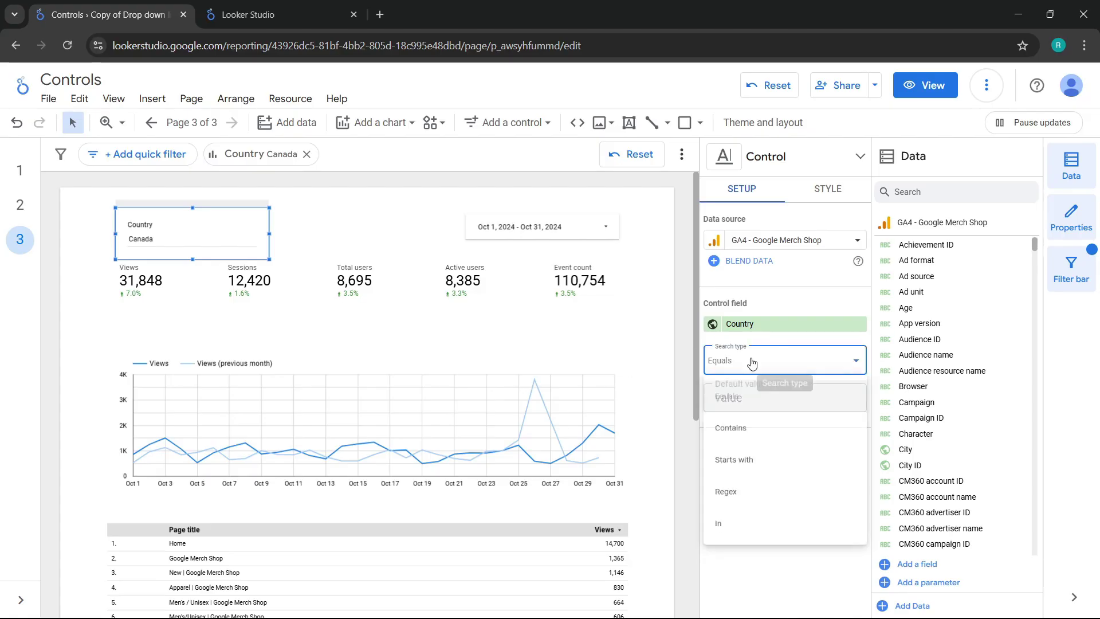
pyautogui.click(742, 468)
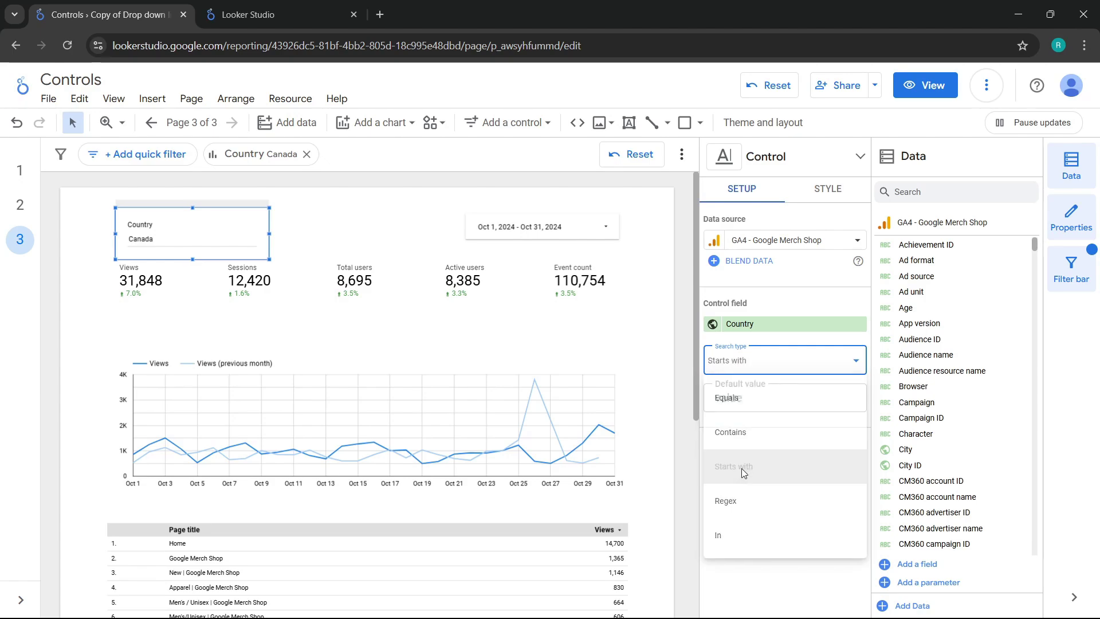
# Filter the report to countries starting with Can and check the charts down the page.
pyautogui.doubleClick(156, 238)
pyautogui.write('CA')
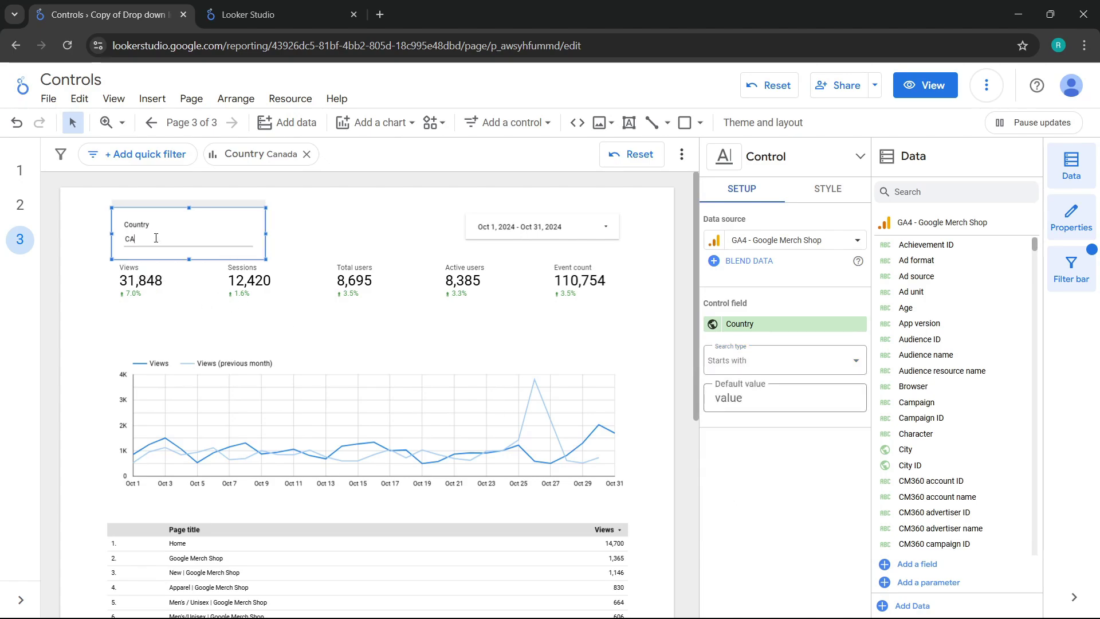
pyautogui.press('BackSpace')
pyautogui.write('an')
pyautogui.scroll(-1, 102, 290)
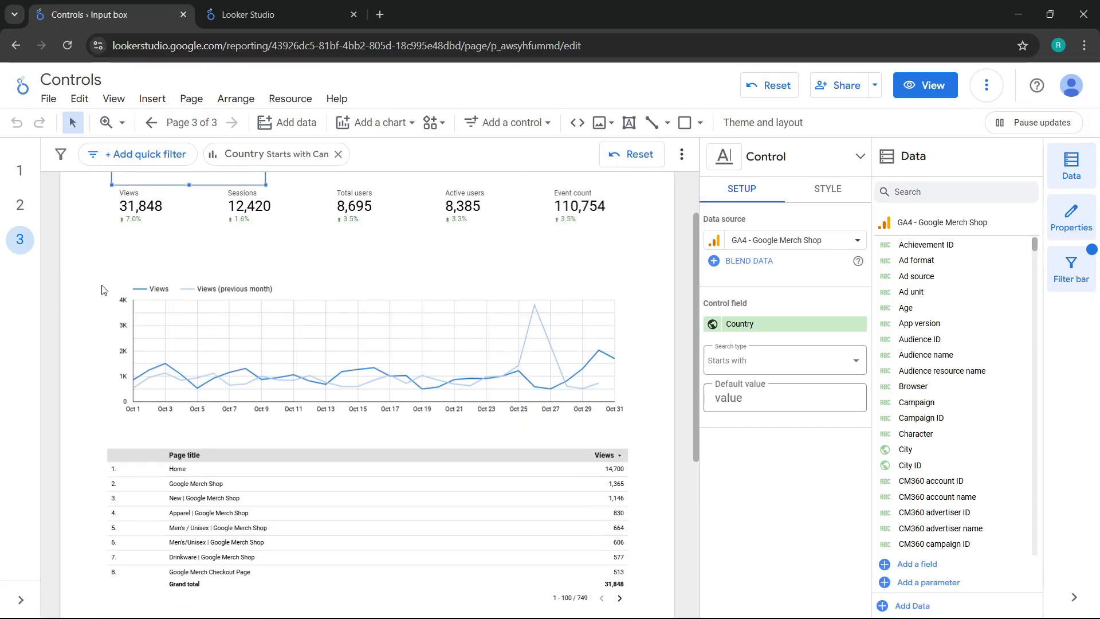
pyautogui.scroll(-4, 102, 289)
pyautogui.scroll(5, 102, 289)
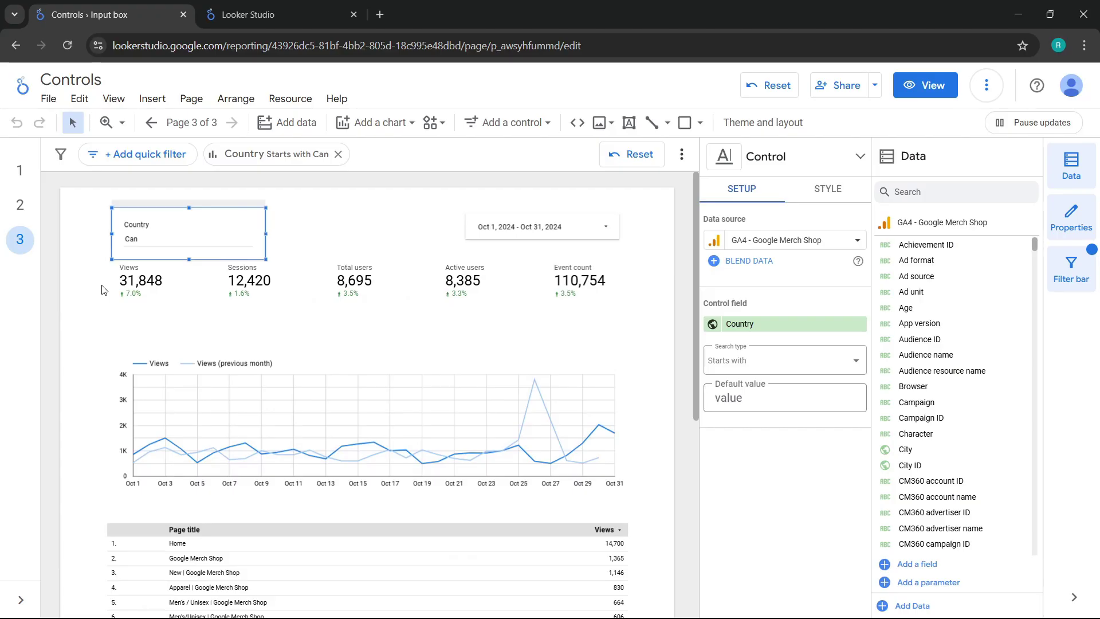
# Set the Country input box value to Col and inspect the highlighted country on the map.
pyautogui.click(145, 243)
pyautogui.press('BackSpace')
pyautogui.press('BackSpace')
pyautogui.press('BackSpace')
pyautogui.write('Col')
pyautogui.press('Return')
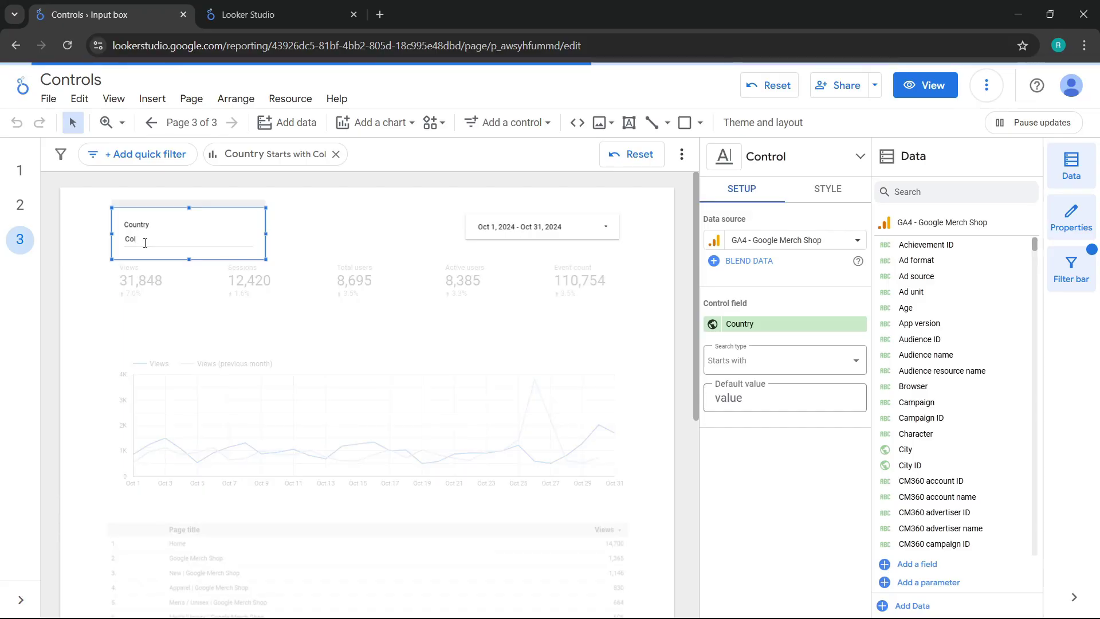
pyautogui.click(90, 313)
pyautogui.scroll(-4, 90, 313)
pyautogui.scroll(-2, 90, 313)
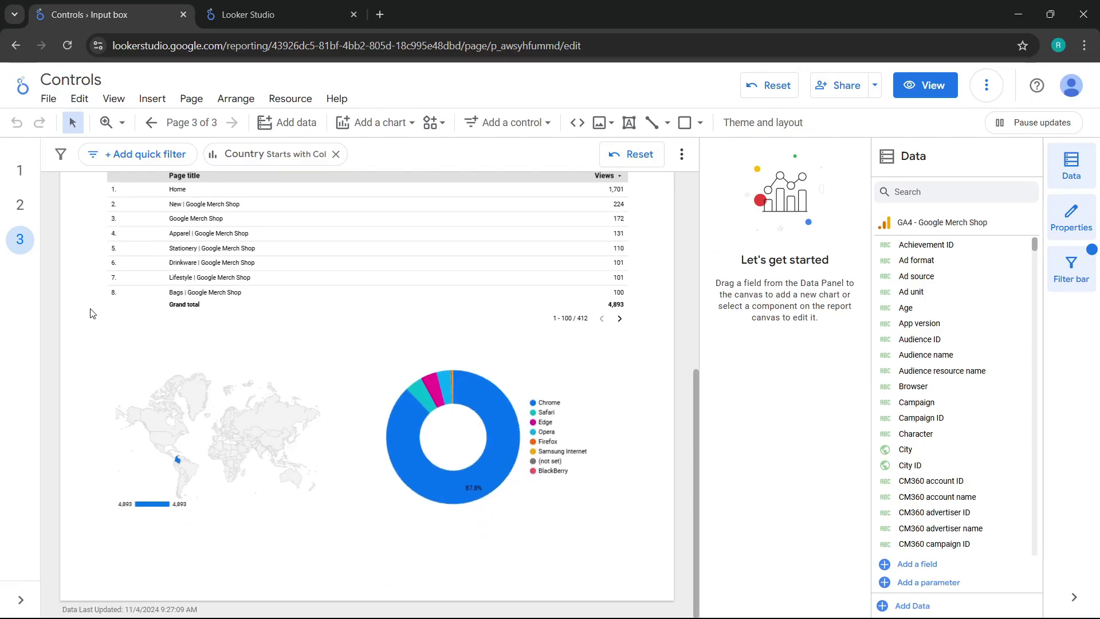
pyautogui.moveTo(179, 460)
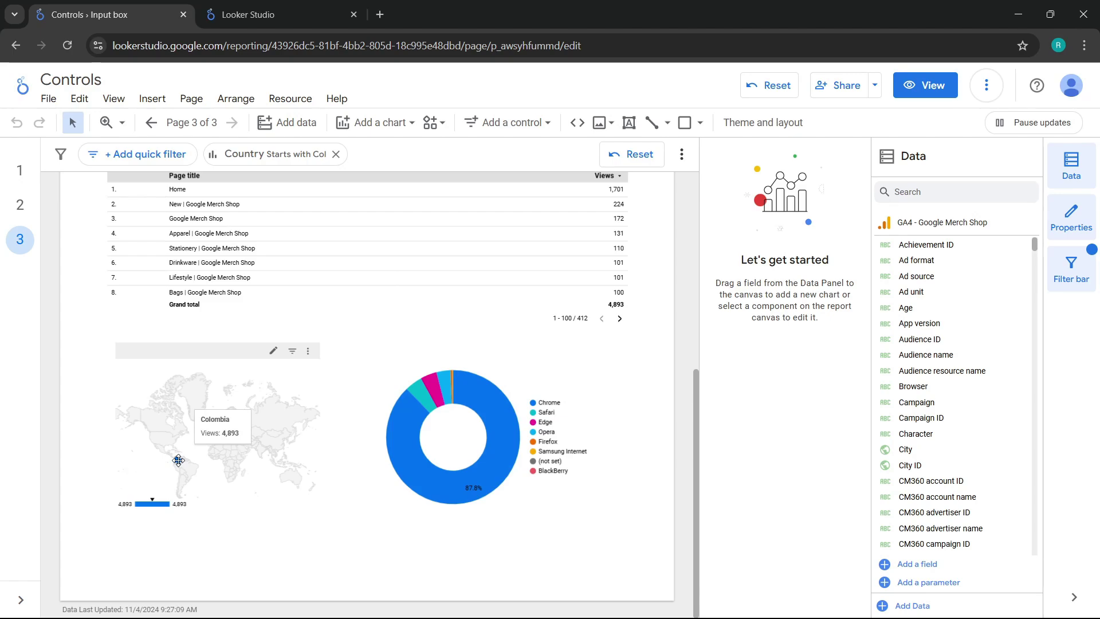
pyautogui.scroll(6, 86, 462)
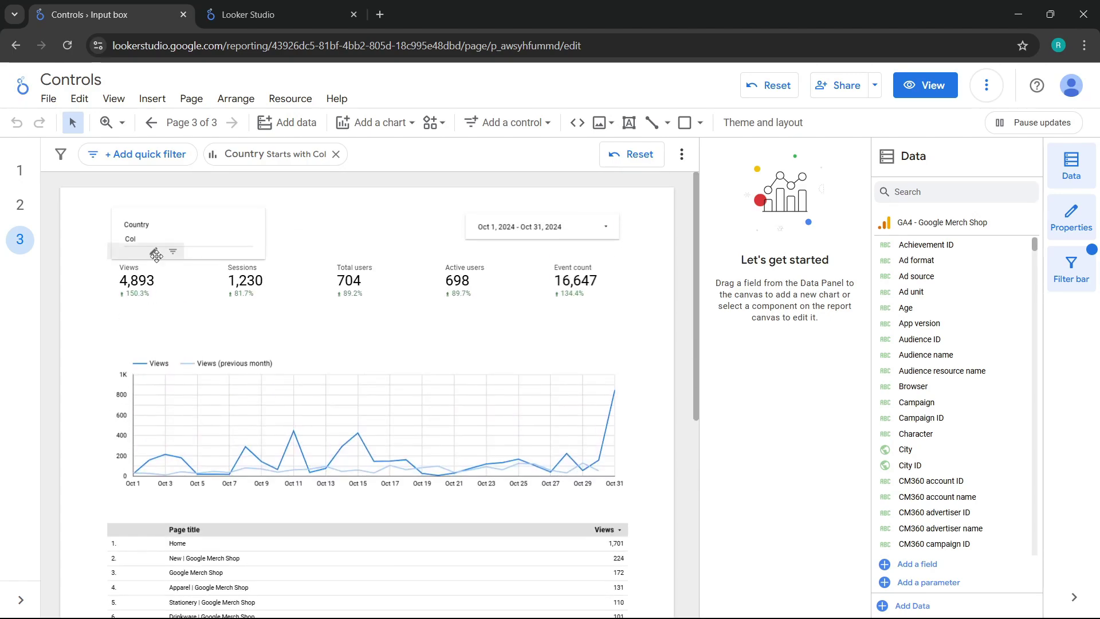
# Set the Country input box's search type to Contains.
pyautogui.click(160, 224)
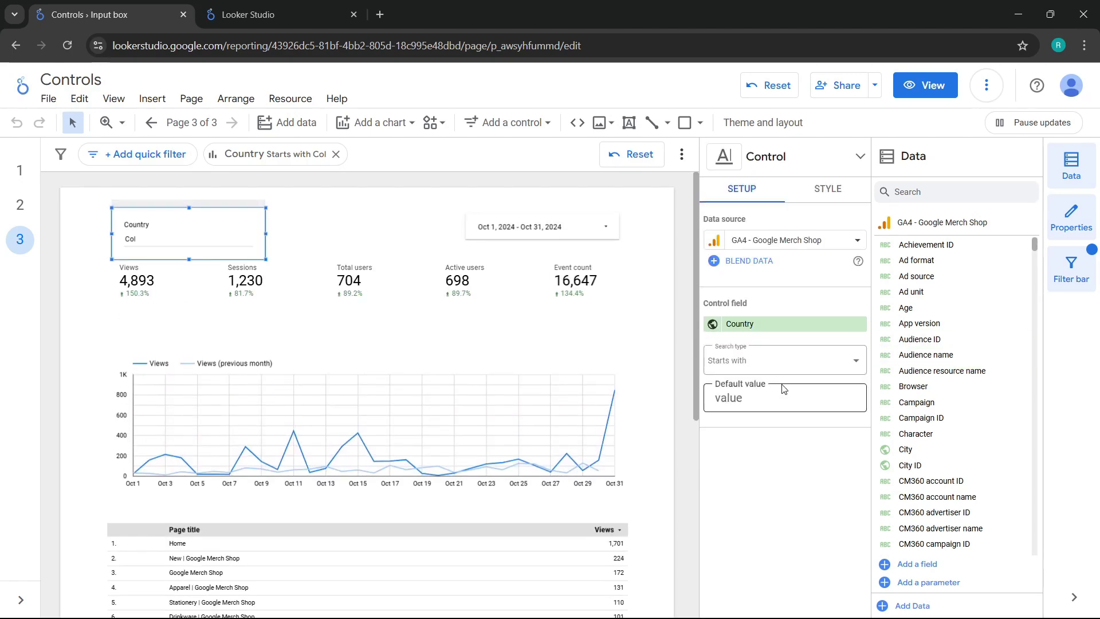
pyautogui.click(762, 362)
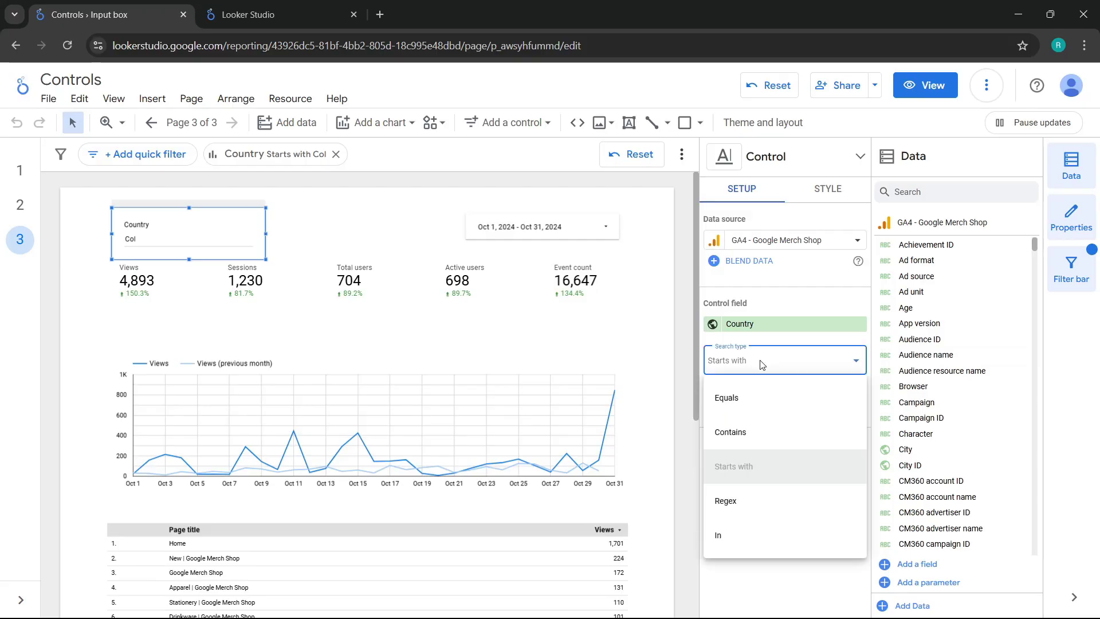
pyautogui.click(744, 433)
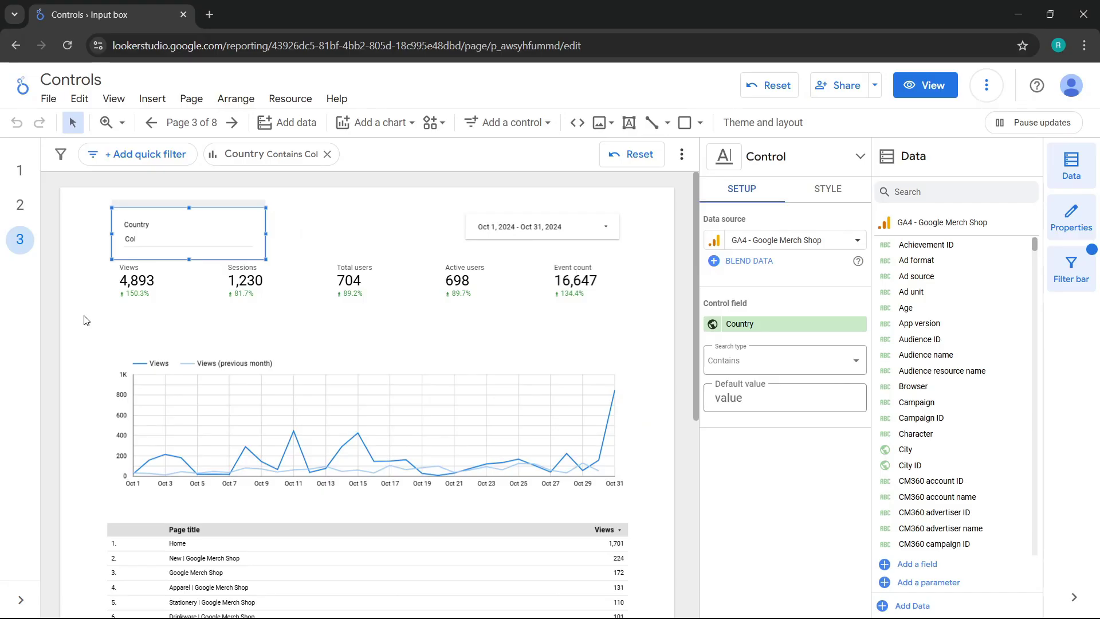
# Filter the report to countries containing nada and inspect the highlighted country on the map.
pyautogui.doubleClick(144, 241)
pyautogui.write('nada')
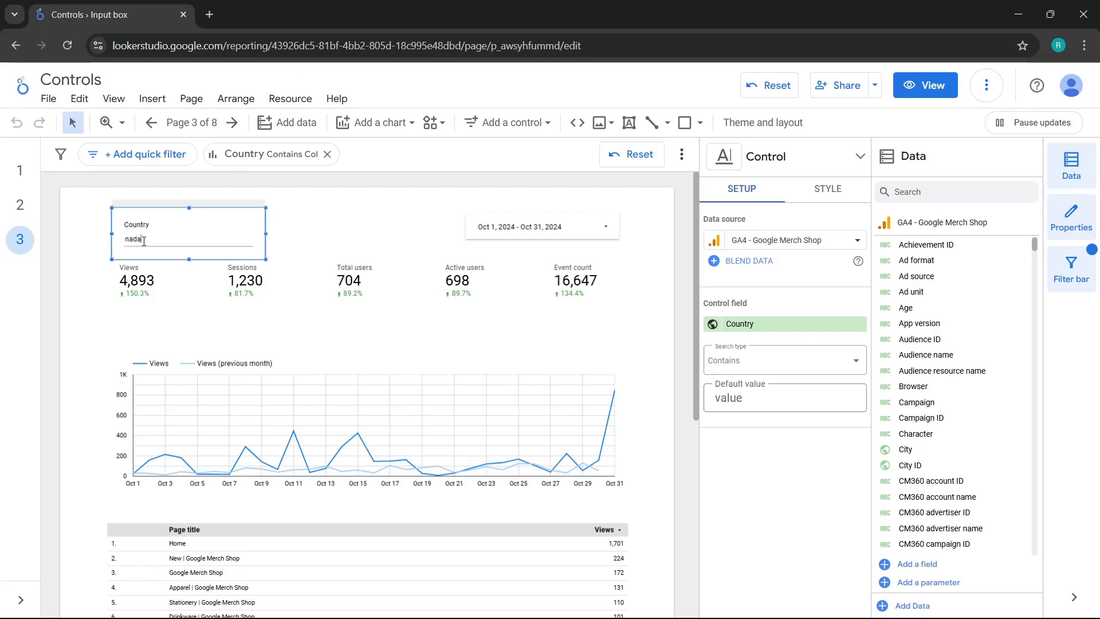
pyautogui.press('Return')
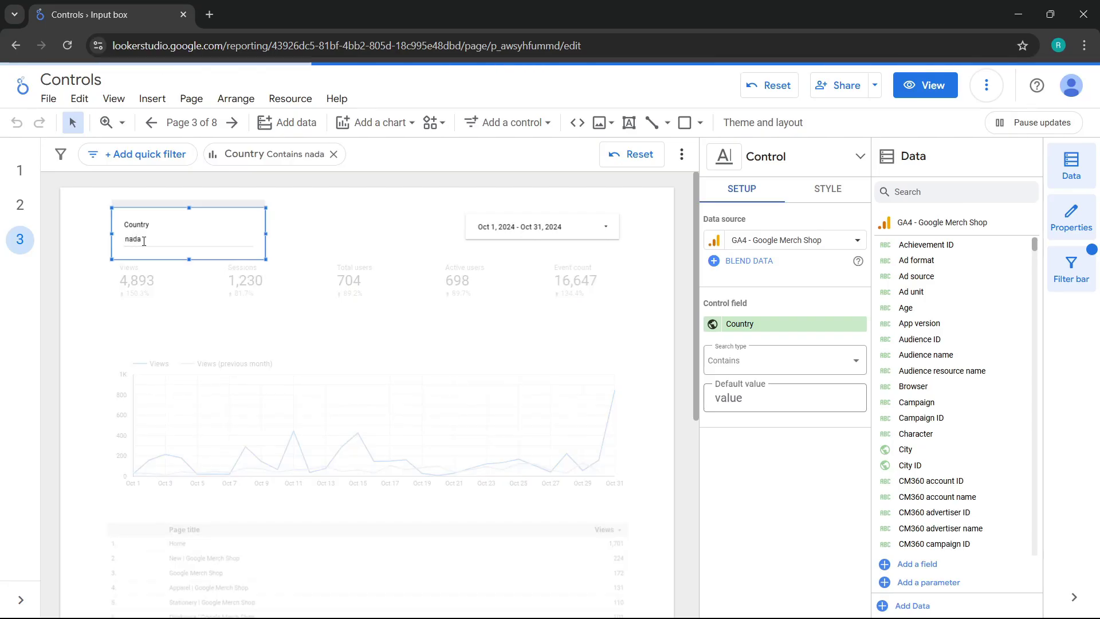
pyautogui.scroll(-6, 81, 321)
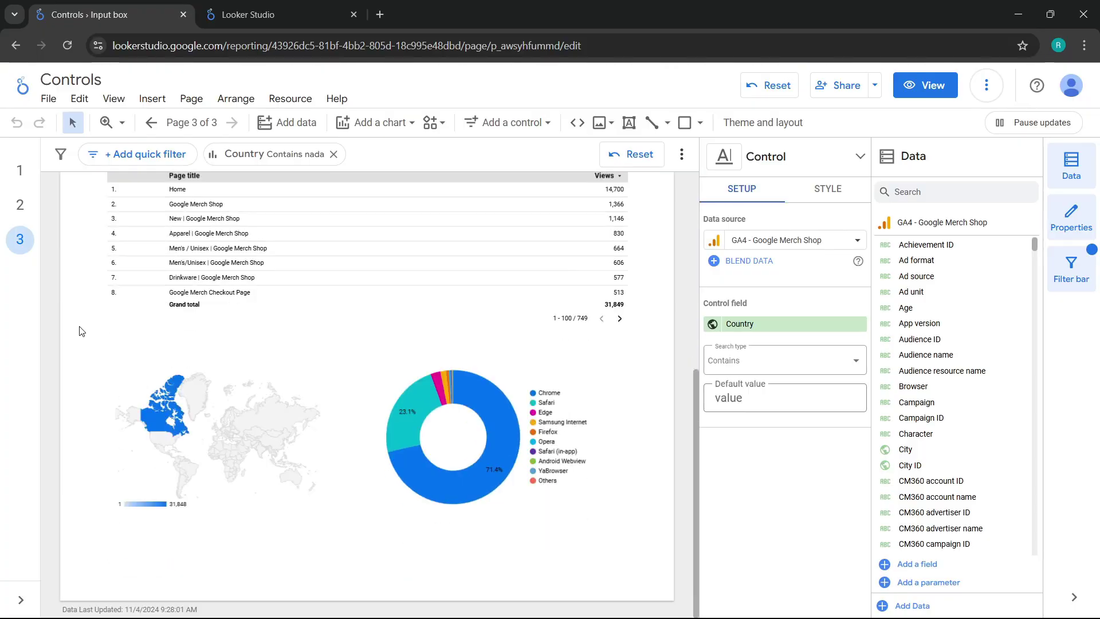
pyautogui.moveTo(154, 424)
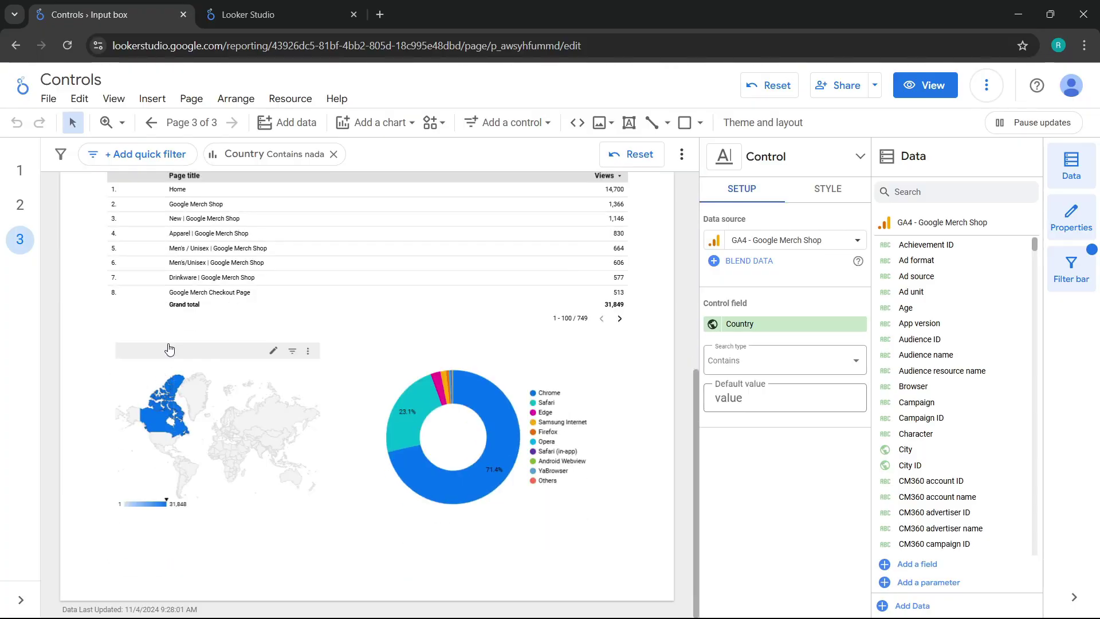
pyautogui.scroll(6, 77, 405)
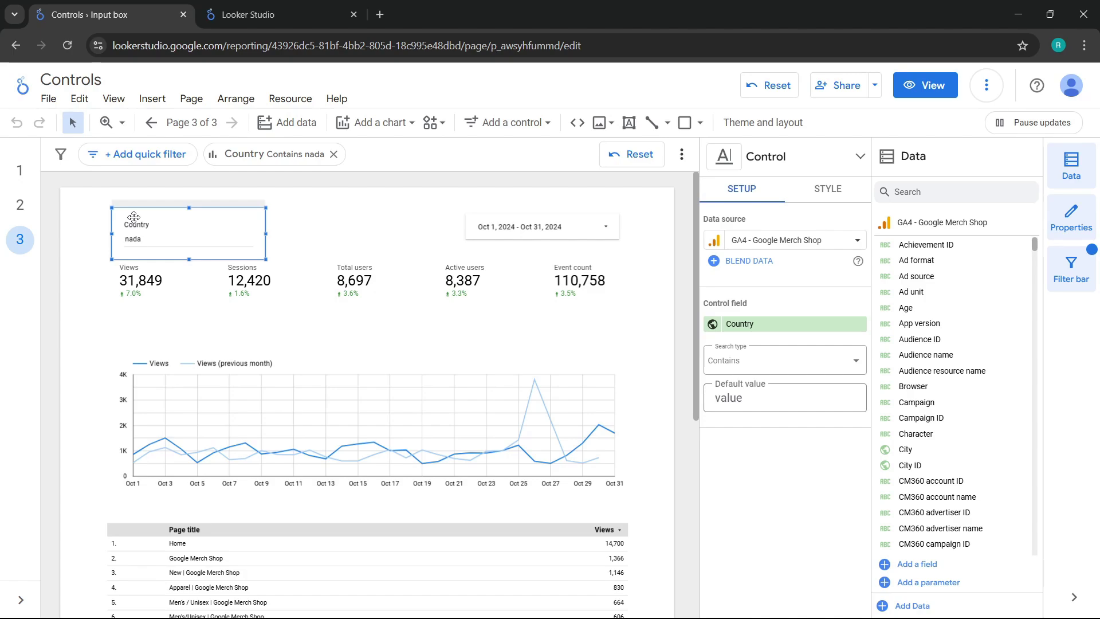
# Set the Country input box's search type to In and enter Canada,Colombia as its value.
pyautogui.click(761, 363)
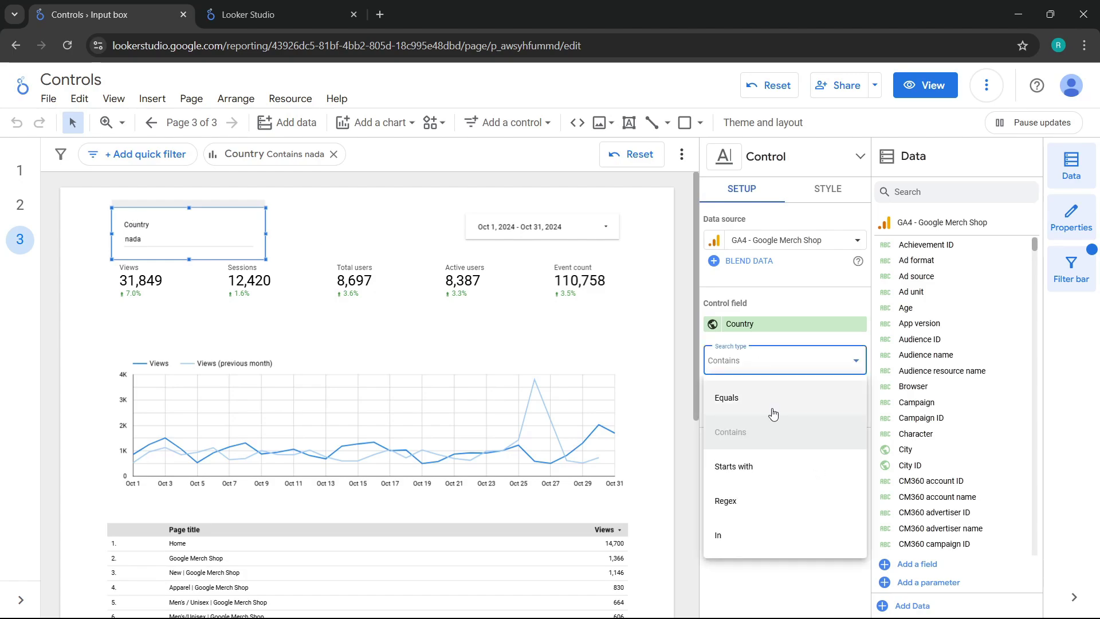
pyautogui.click(729, 535)
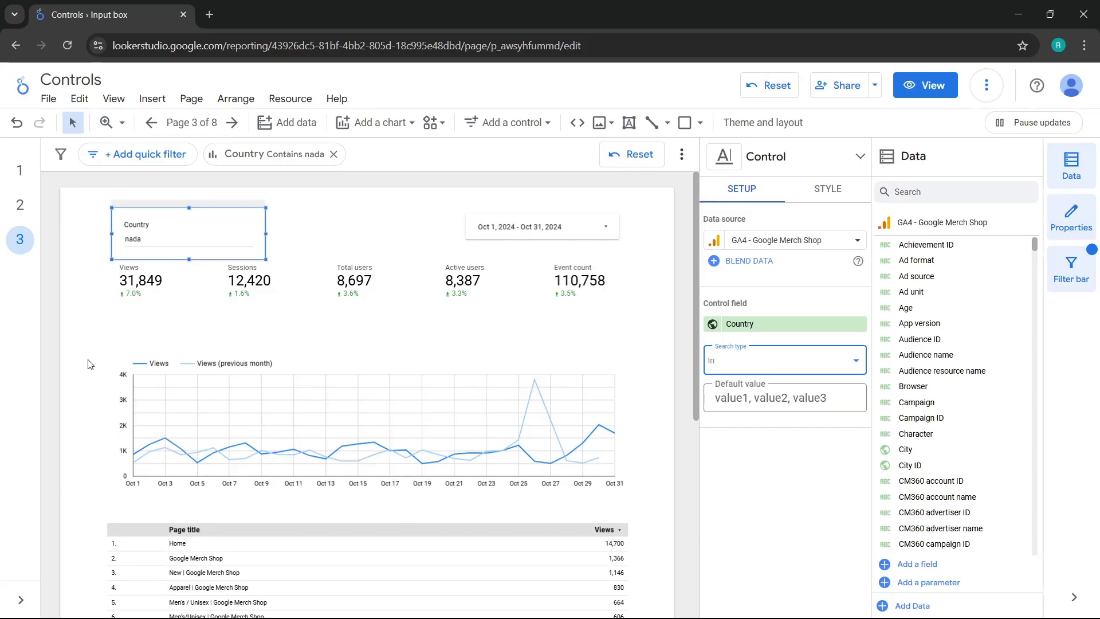
pyautogui.doubleClick(138, 239)
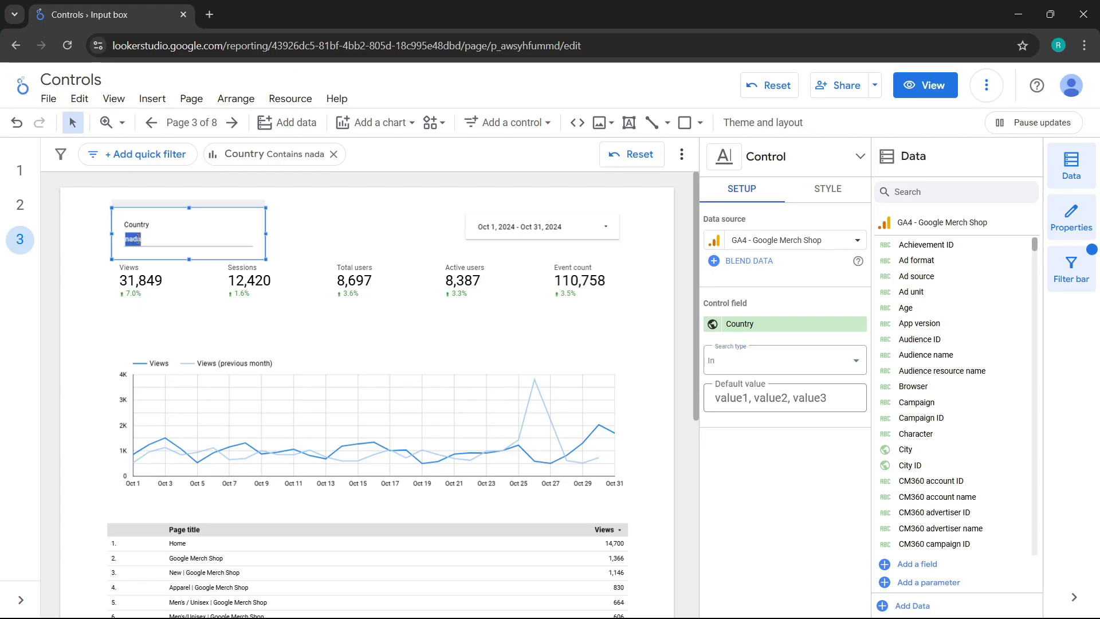
pyautogui.write('Canad')
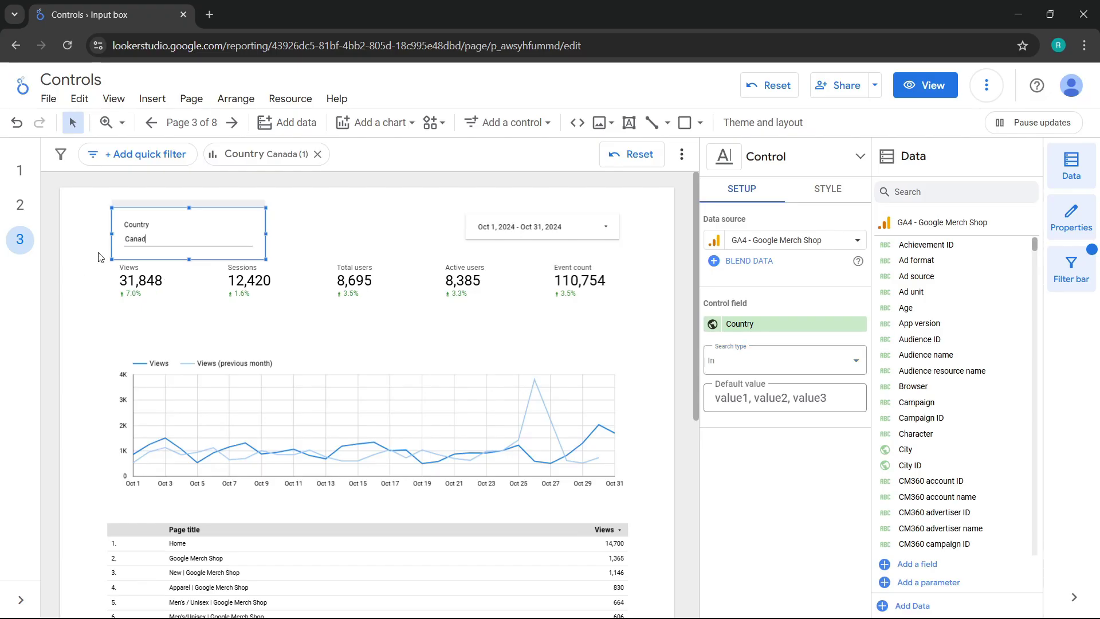
pyautogui.write('a, Colombia')
pyautogui.press('Return')
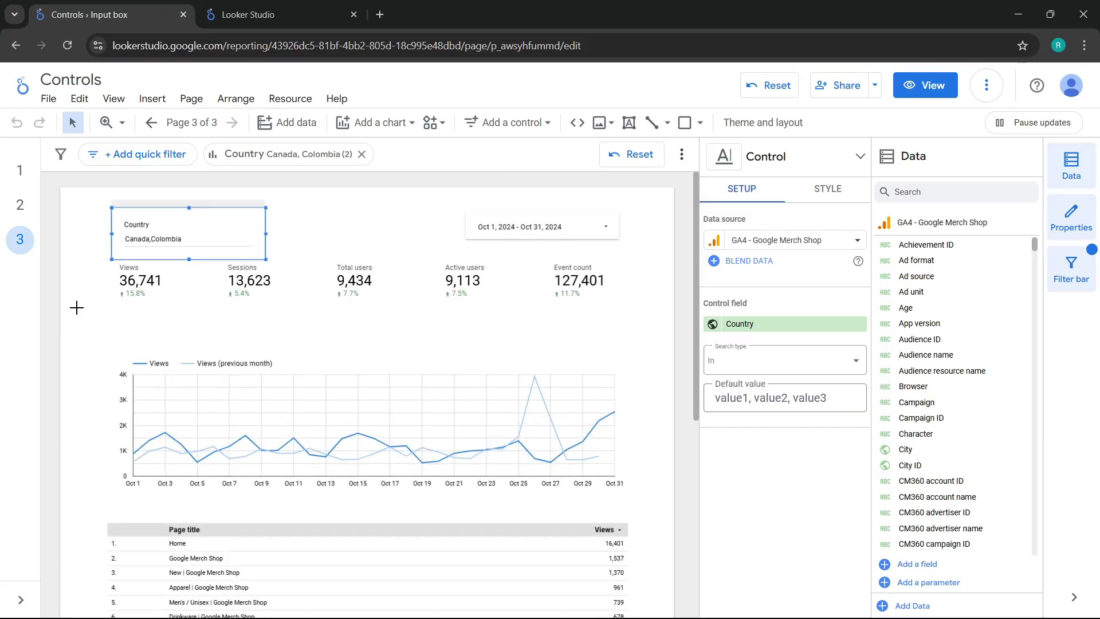
# Deselect the input box and examine the highlighted countries on the map and the filtered page table.
pyautogui.click(76, 308)
pyautogui.scroll(-6, 76, 308)
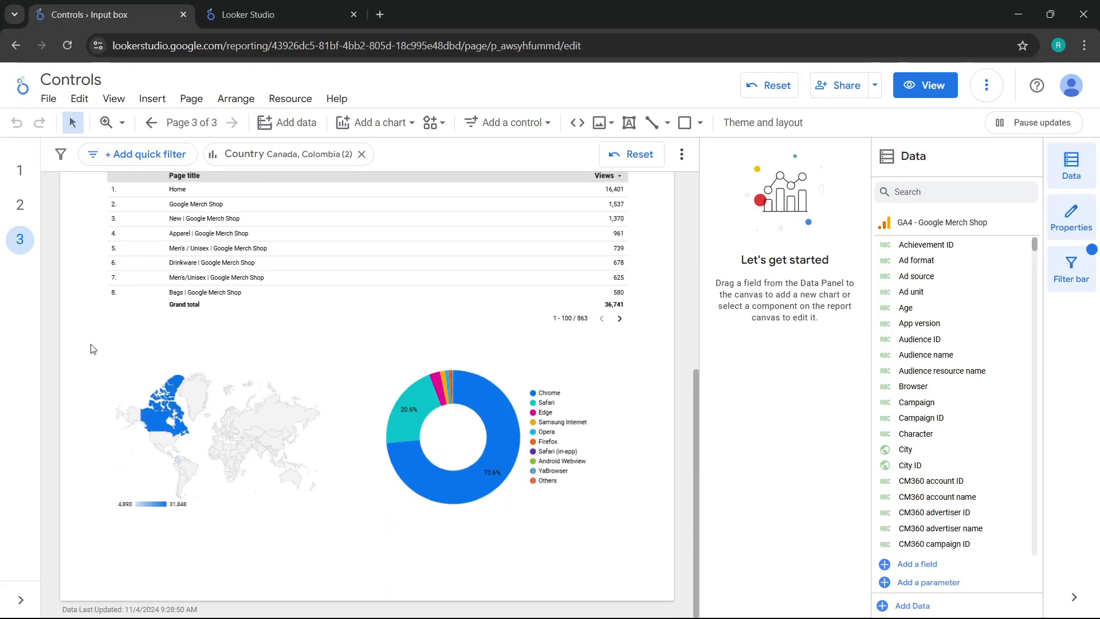
pyautogui.moveTo(164, 421)
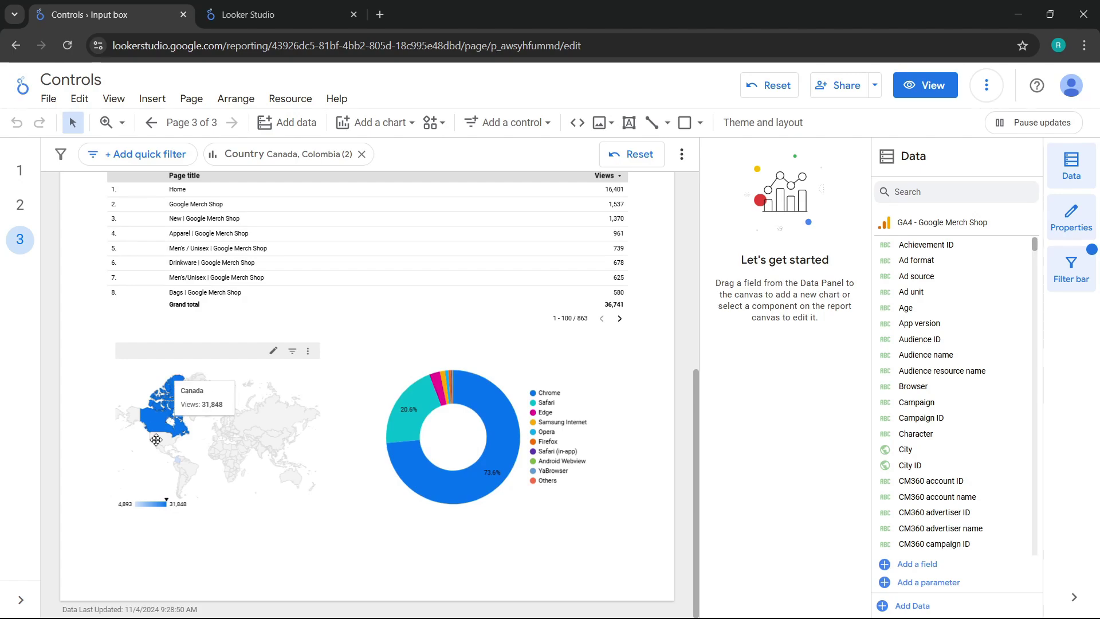
pyautogui.moveTo(179, 460)
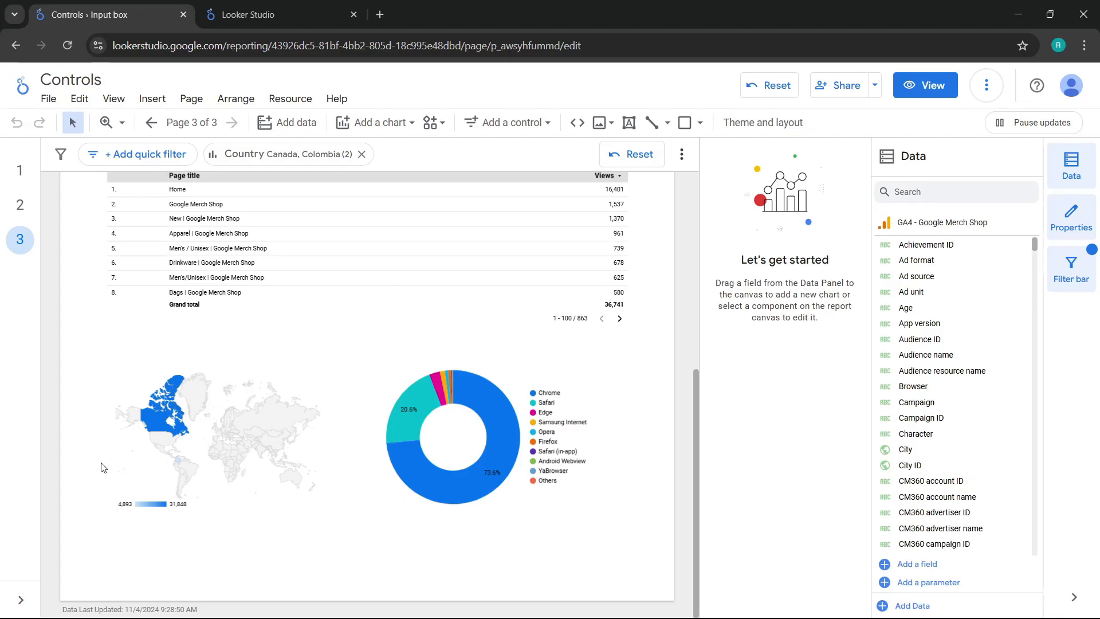
pyautogui.scroll(6, 95, 467)
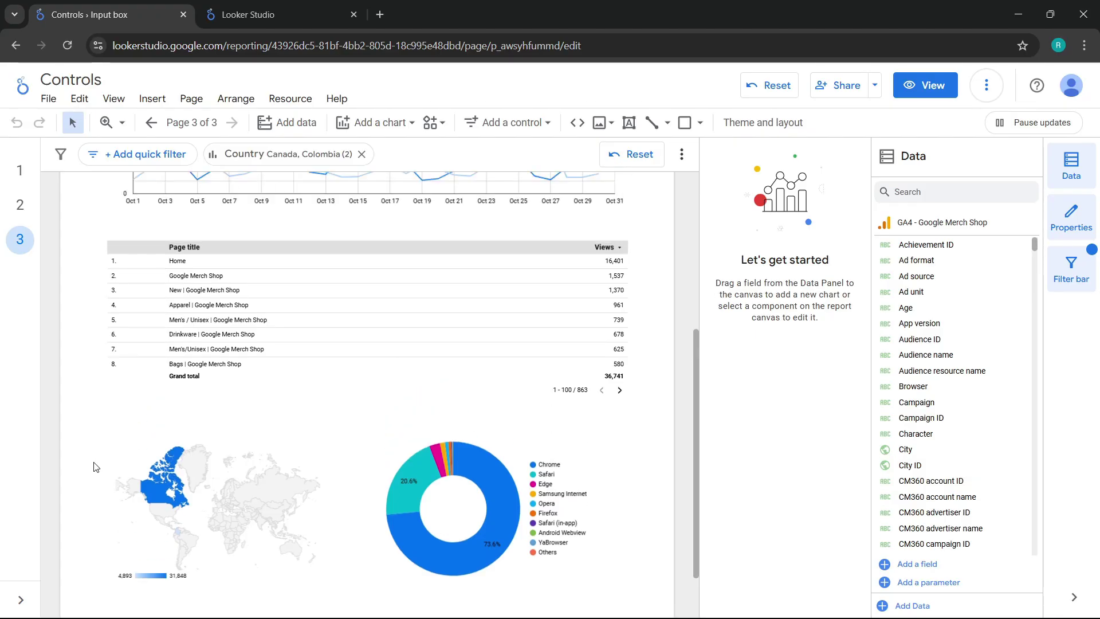